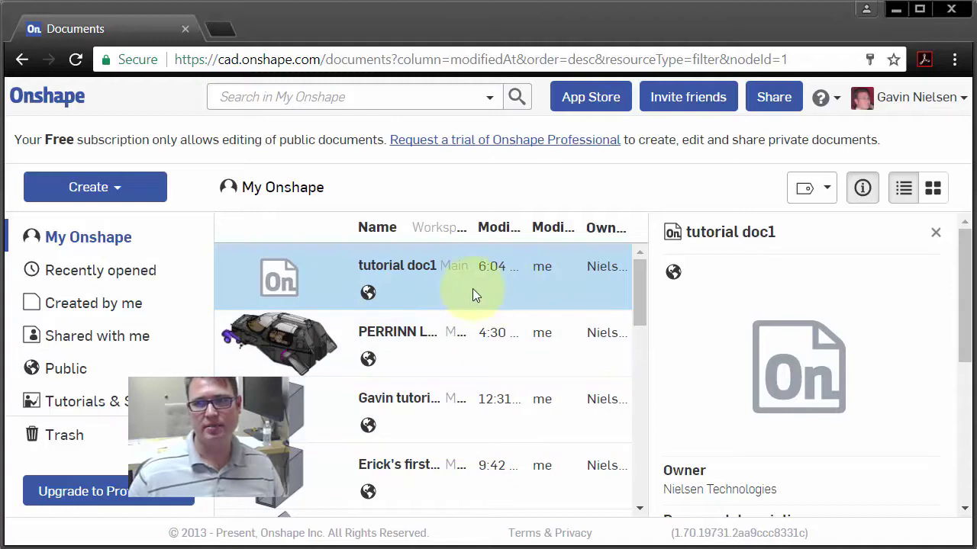
Open the tutorial doc1 document from the documents list
{"action": "left_click", "coordinate": [117, 188]}
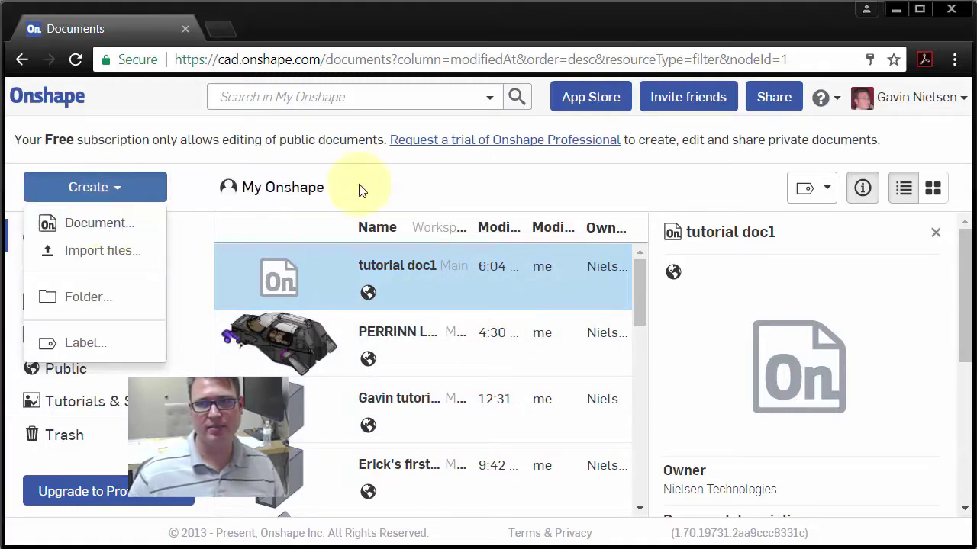
{"action": "left_click", "coordinate": [454, 166]}
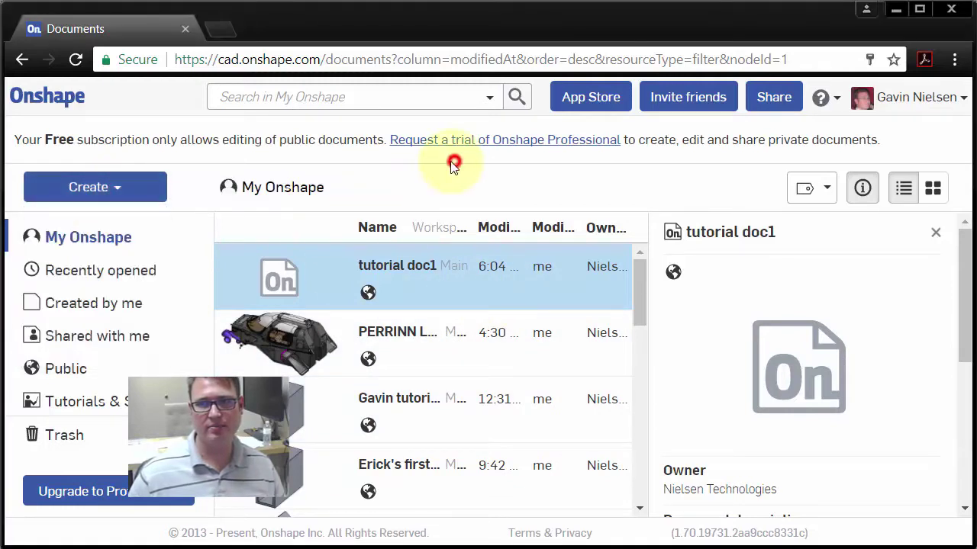
{"action": "left_click", "coordinate": [408, 271]}
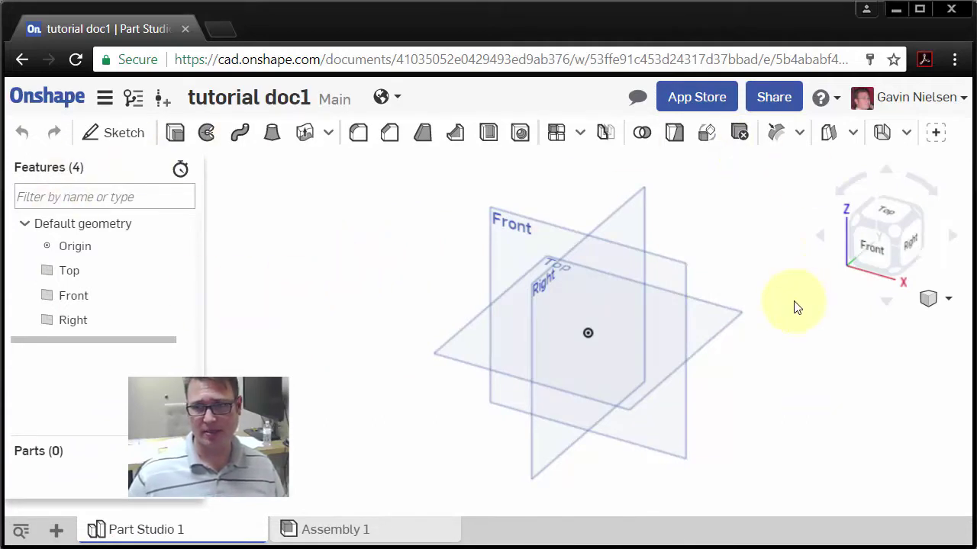
{"action": "left_click", "coordinate": [339, 290]}
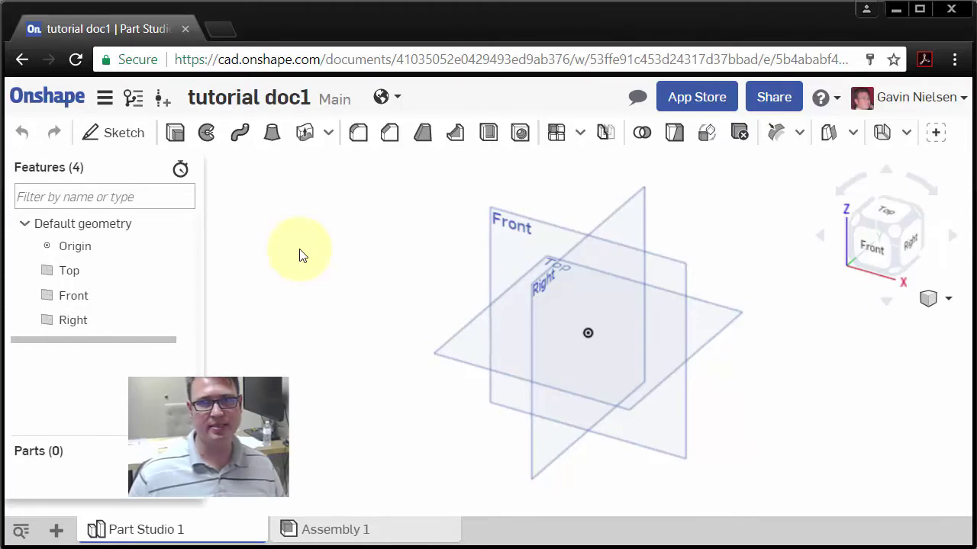
Start a new sketch on the Front plane and orient the view normal to the sketch plane
{"action": "left_click", "coordinate": [516, 217]}
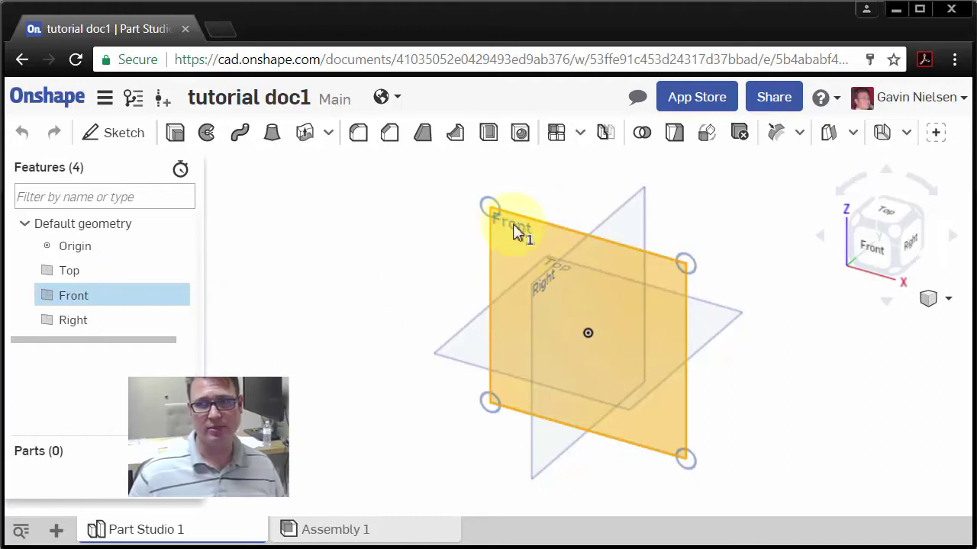
{"action": "left_click", "coordinate": [114, 142]}
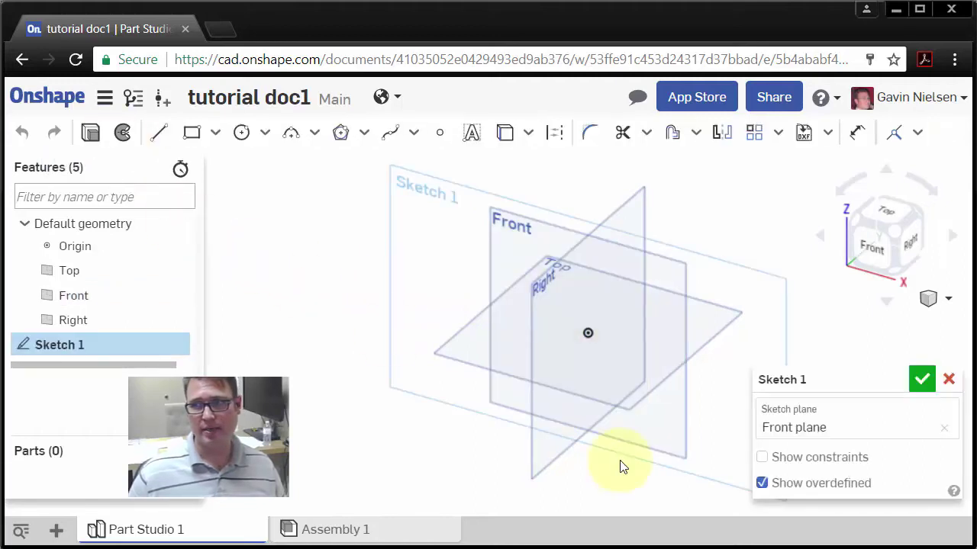
{"action": "mouse_move", "coordinate": [841, 382]}
{"action": "left_mouse_down"}
{"action": "mouse_move", "coordinate": [768, 359]}
{"action": "mouse_move", "coordinate": [737, 366]}
{"action": "mouse_move", "coordinate": [830, 368]}
{"action": "mouse_move", "coordinate": [844, 380]}
{"action": "left_mouse_up"}
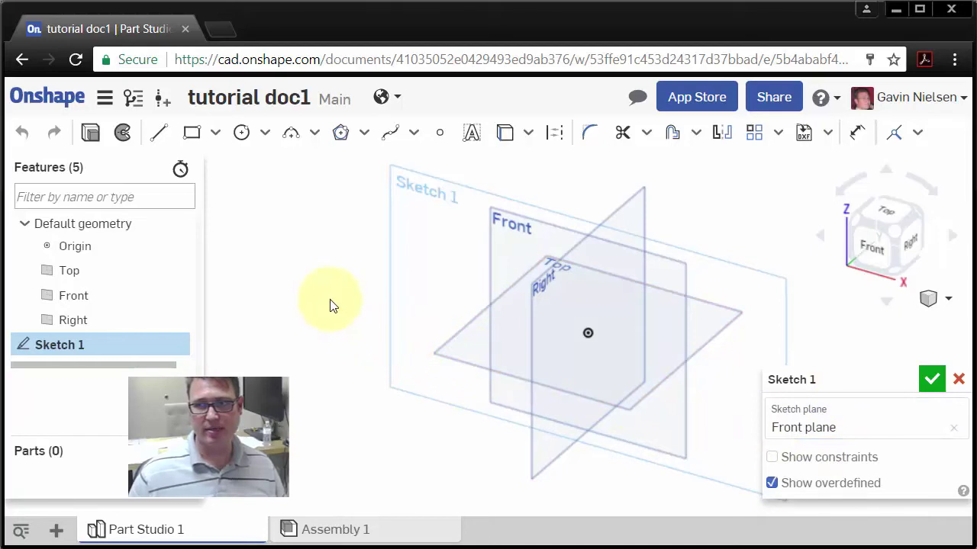
{"action": "mouse_move", "coordinate": [327, 344]}
{"action": "right_mouse_down"}
{"action": "mouse_move", "coordinate": [323, 327]}
{"action": "mouse_move", "coordinate": [347, 303]}
{"action": "mouse_move", "coordinate": [368, 302]}
{"action": "mouse_move", "coordinate": [372, 345]}
{"action": "mouse_move", "coordinate": [420, 328]}
{"action": "mouse_move", "coordinate": [338, 312]}
{"action": "mouse_move", "coordinate": [364, 297]}
{"action": "mouse_move", "coordinate": [379, 323]}
{"action": "mouse_move", "coordinate": [355, 305]}
{"action": "right_mouse_up"}
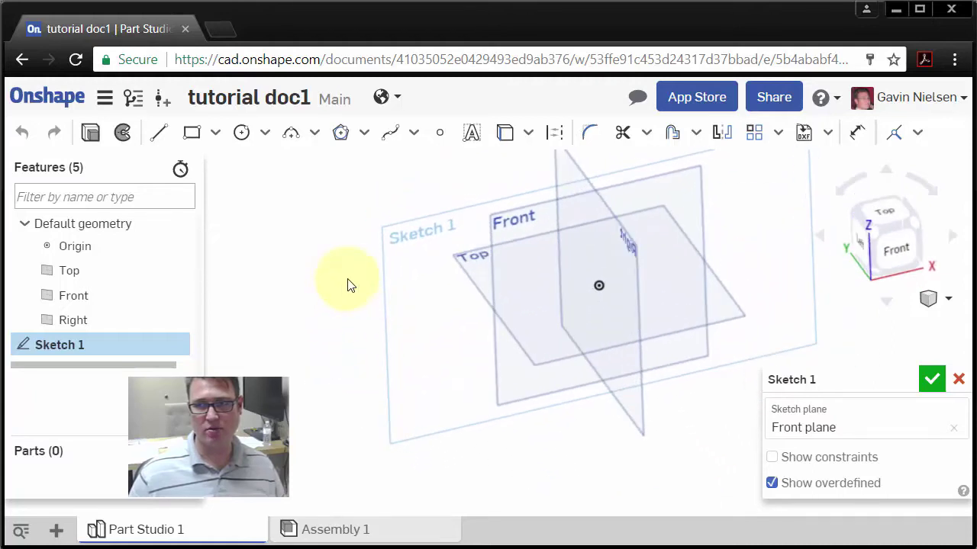
{"action": "right_click", "coordinate": [347, 282]}
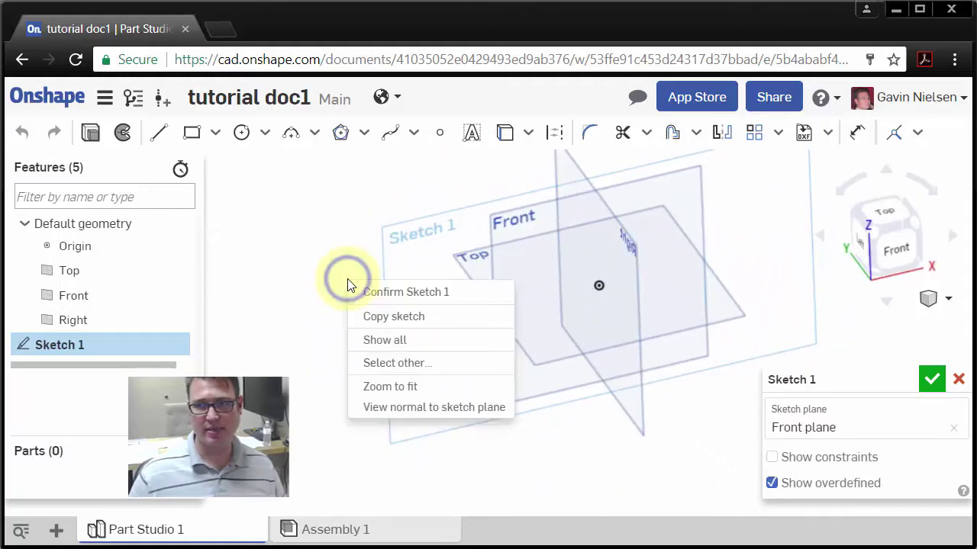
{"action": "left_click", "coordinate": [445, 408]}
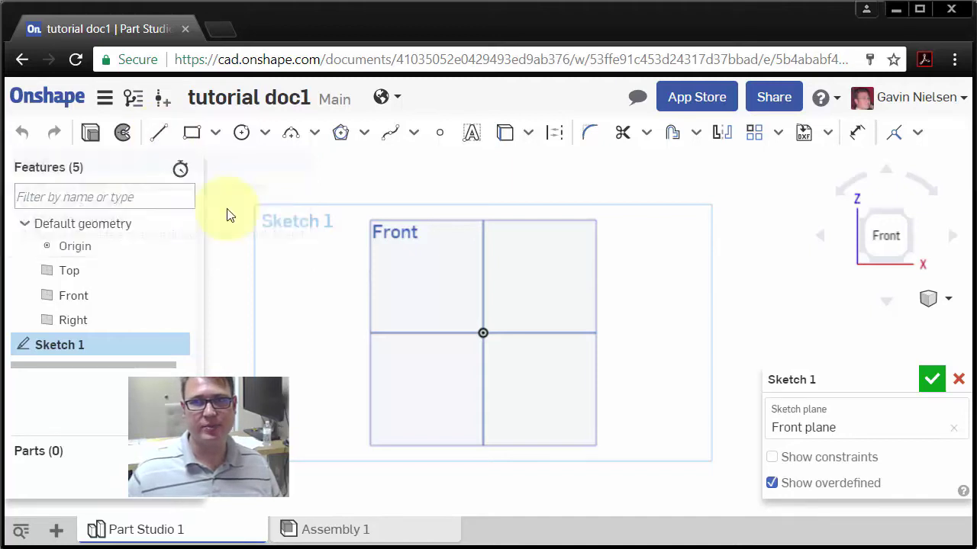
Sketch a closed, tilted four-sided line profile around the origin, with its upper-left side about 5.9 in long, and leave the Line tool
{"action": "left_click", "coordinate": [161, 140]}
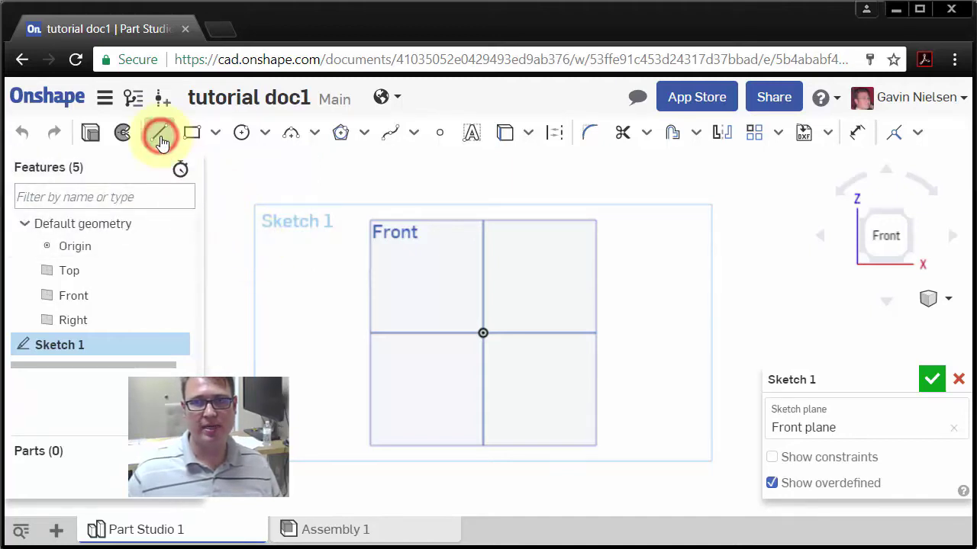
{"action": "left_click", "coordinate": [332, 276]}
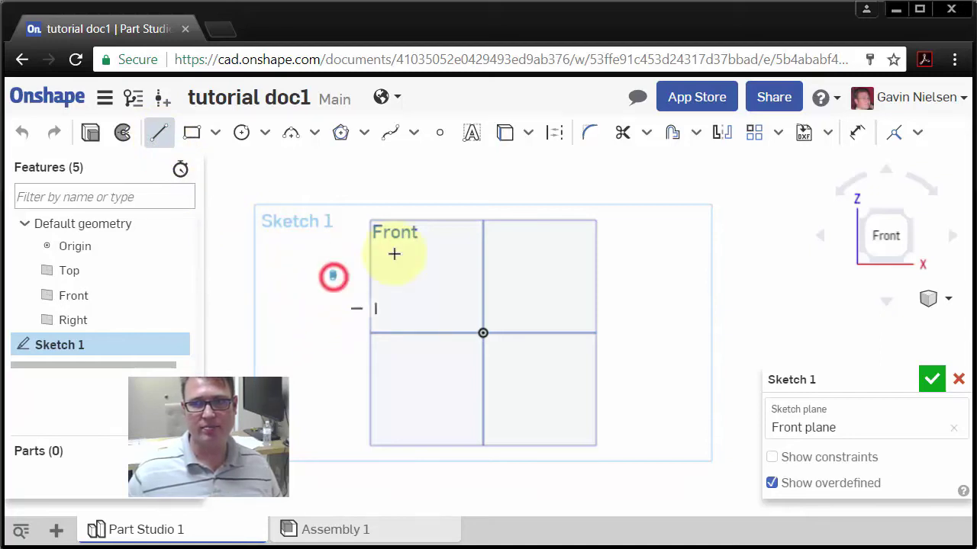
{"action": "left_click", "coordinate": [540, 191]}
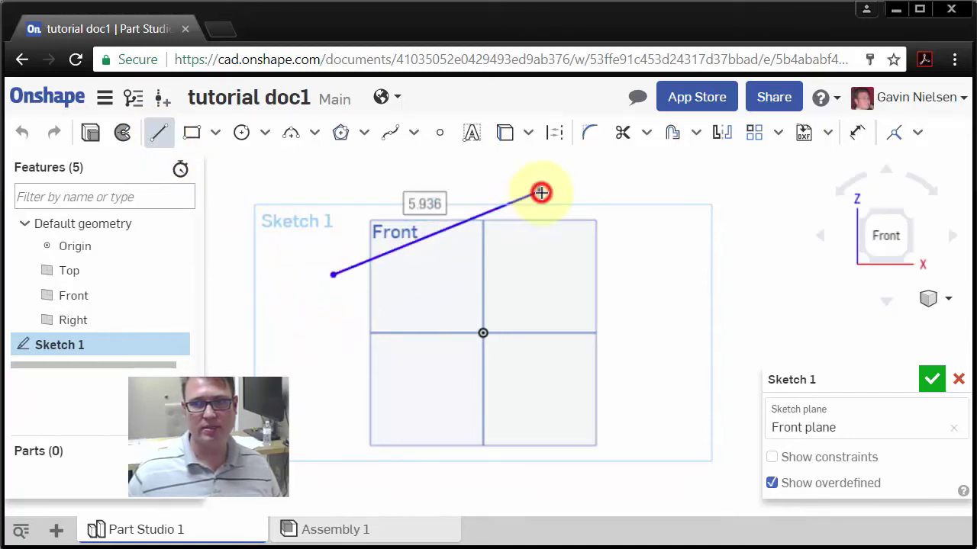
{"action": "left_click", "coordinate": [662, 351]}
{"action": "left_click", "coordinate": [456, 479]}
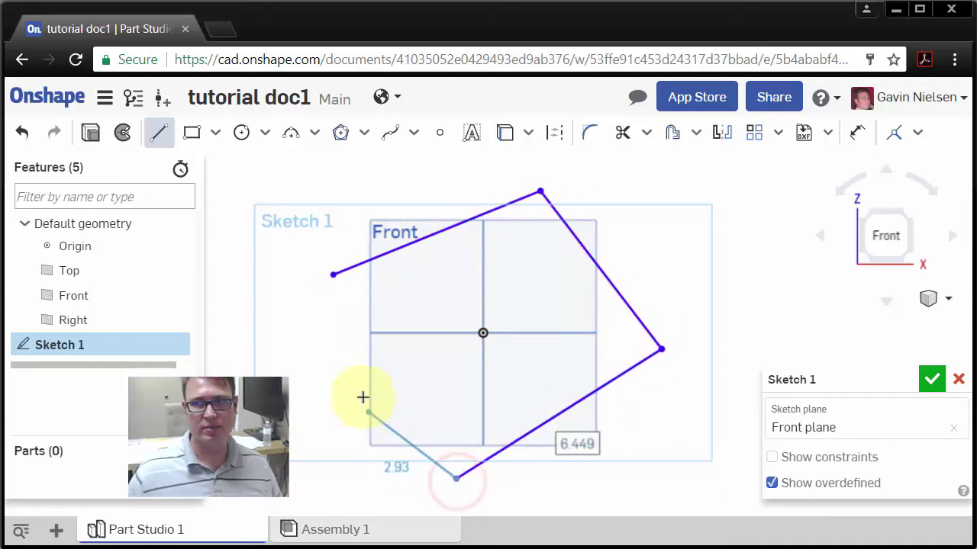
{"action": "left_click", "coordinate": [335, 277]}
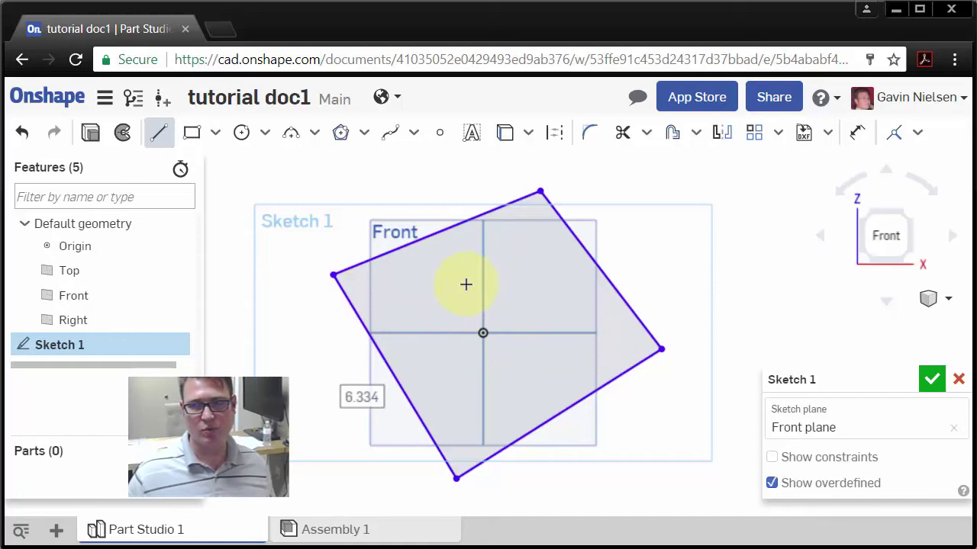
{"action": "left_click", "coordinate": [159, 132]}
{"action": "left_click", "coordinate": [290, 298]}
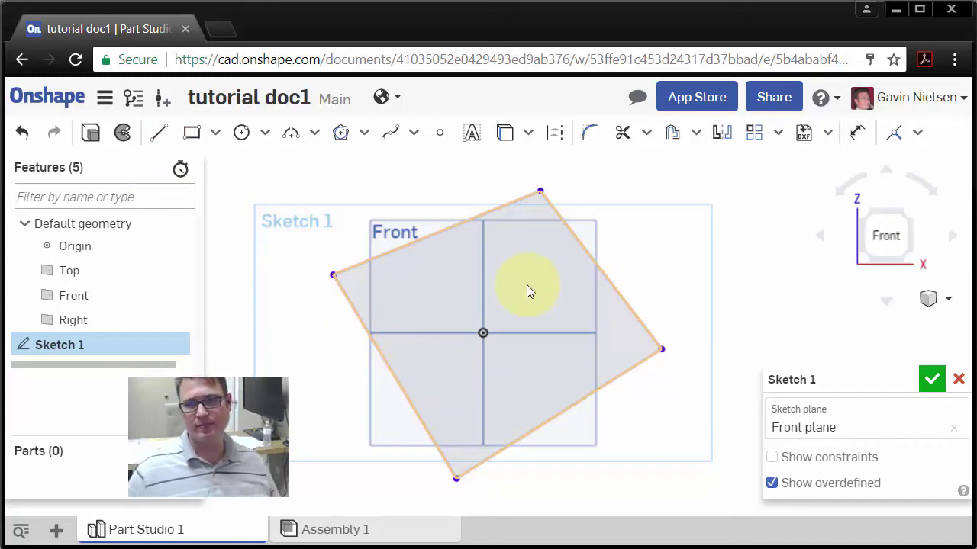
Move the profile's top, right and bottom corners to reshape it into a rough trapezoid that is wider at its base
{"action": "left_click", "coordinate": [320, 359]}
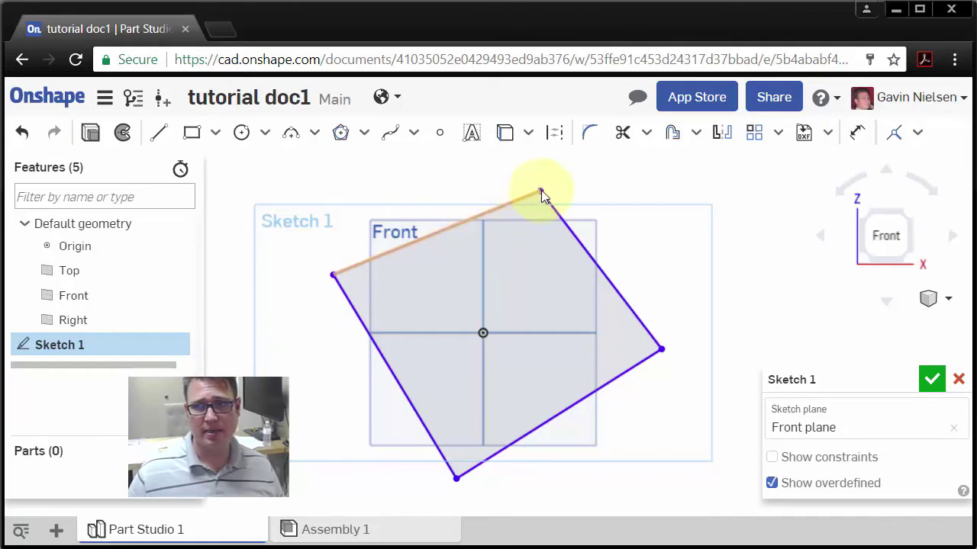
{"action": "left_click_drag", "start_coordinate": [544, 187], "coordinate": [540, 261]}
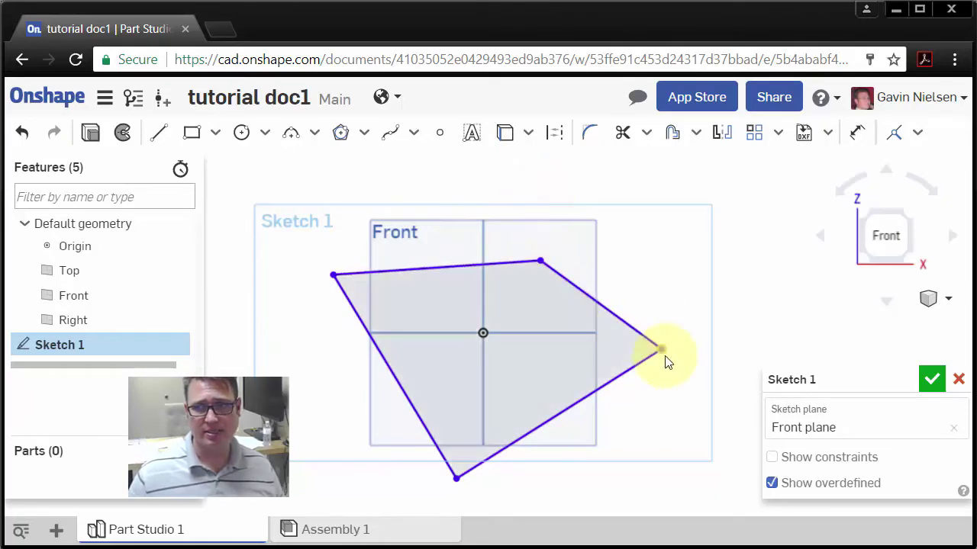
{"action": "left_click_drag", "start_coordinate": [661, 350], "coordinate": [577, 388]}
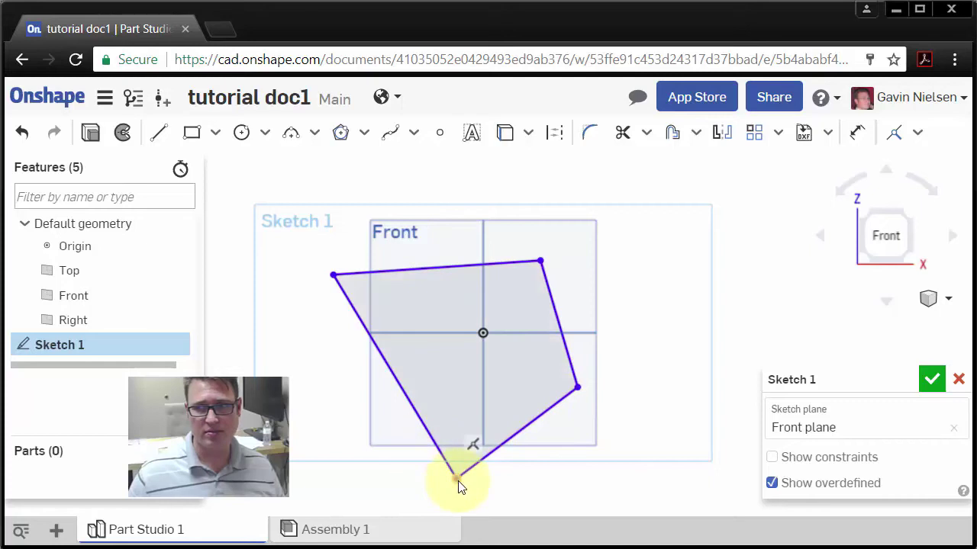
{"action": "mouse_move", "coordinate": [457, 479]}
{"action": "left_mouse_down"}
{"action": "mouse_move", "coordinate": [418, 467]}
{"action": "mouse_move", "coordinate": [360, 399]}
{"action": "mouse_move", "coordinate": [302, 391]}
{"action": "left_mouse_up"}
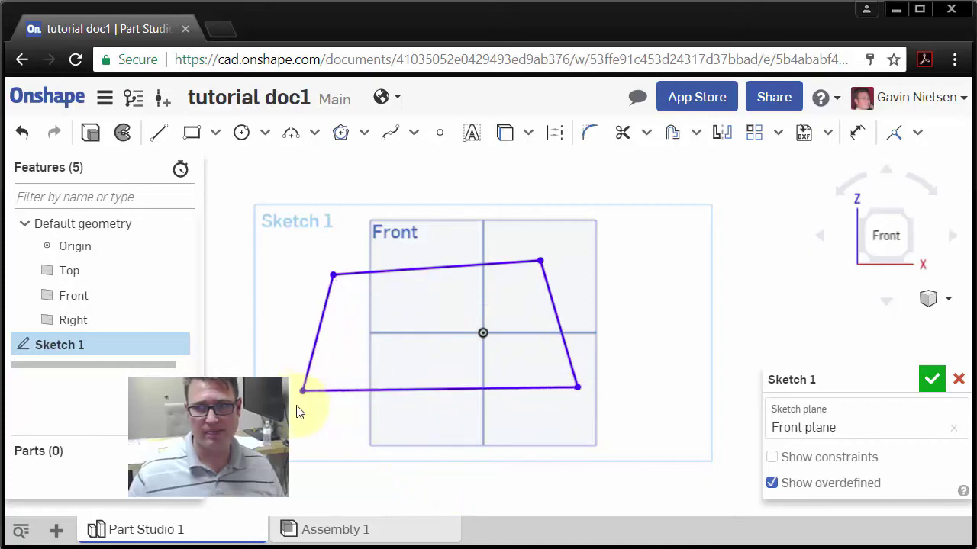
{"action": "left_click", "coordinate": [304, 427]}
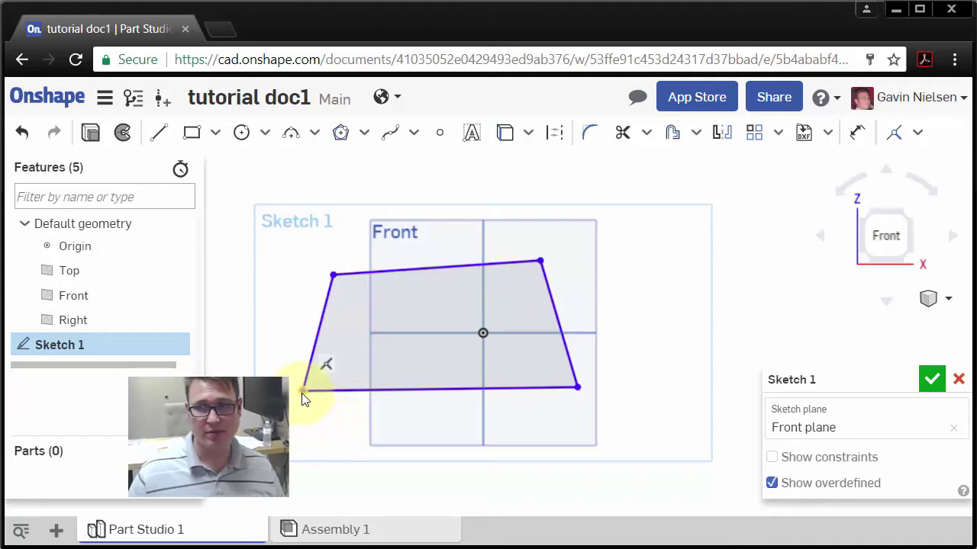
Snap the profile's lower-left corner onto the origin and move the other three corners so the shape extends above and to the right
{"action": "left_click_drag", "start_coordinate": [302, 396], "coordinate": [485, 341]}
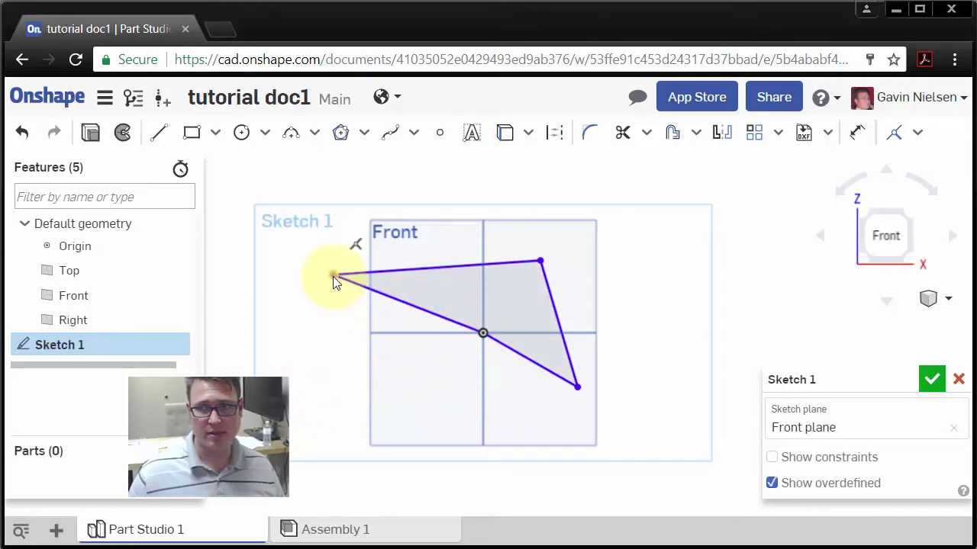
{"action": "left_click_drag", "start_coordinate": [335, 277], "coordinate": [413, 201]}
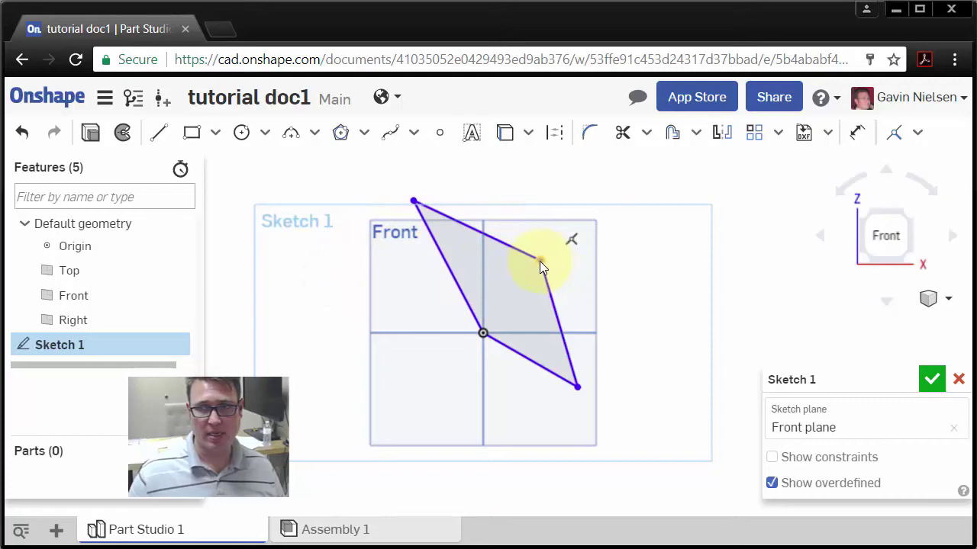
{"action": "left_click_drag", "start_coordinate": [540, 261], "coordinate": [624, 219]}
{"action": "left_click_drag", "start_coordinate": [576, 390], "coordinate": [665, 362]}
{"action": "left_click", "coordinate": [324, 315]}
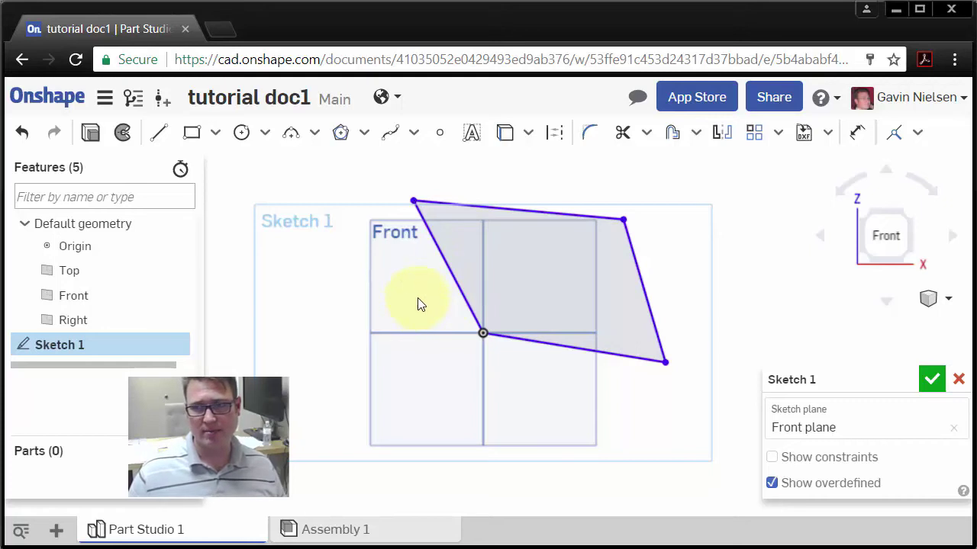
Apply a Vertical constraint to the profile's left line, which starts at the origin
{"action": "left_click", "coordinate": [449, 271]}
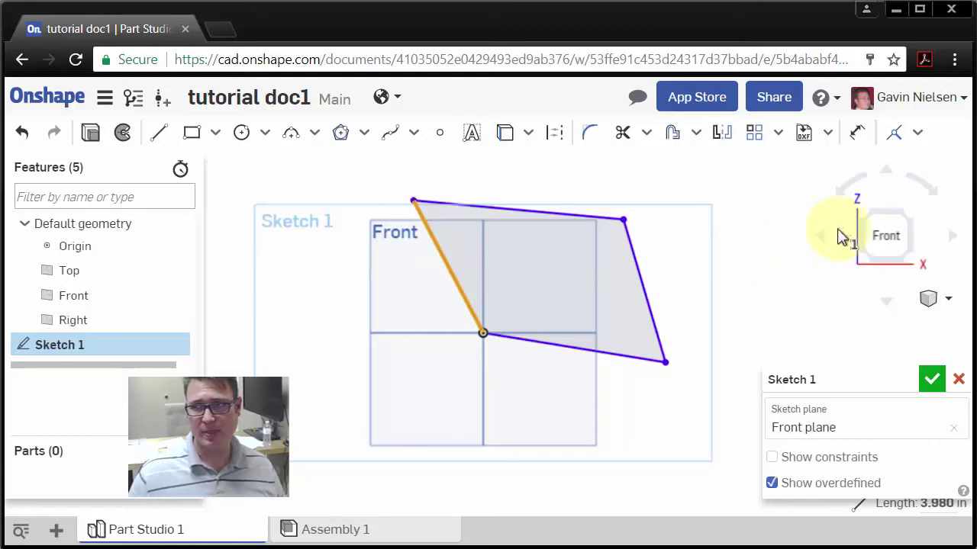
{"action": "left_click", "coordinate": [918, 134]}
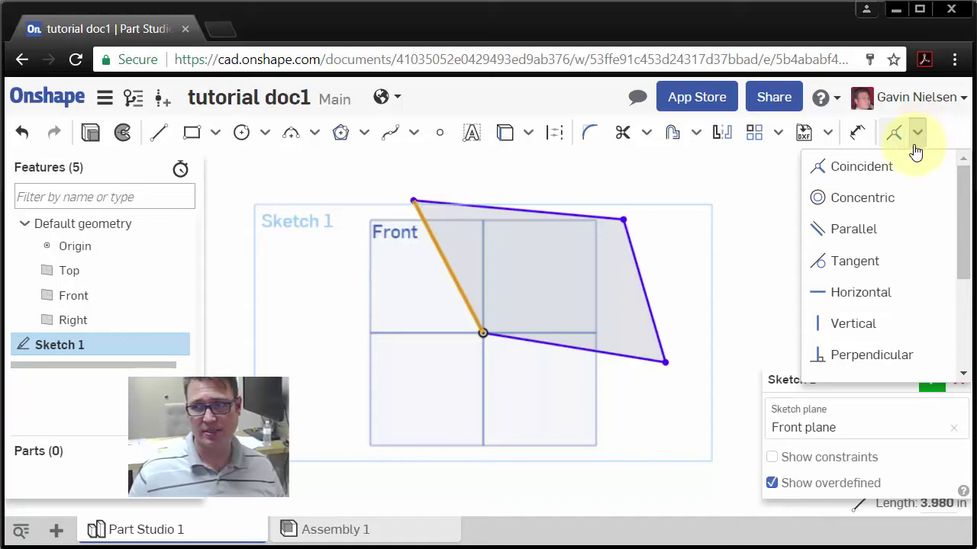
{"action": "left_click", "coordinate": [866, 328]}
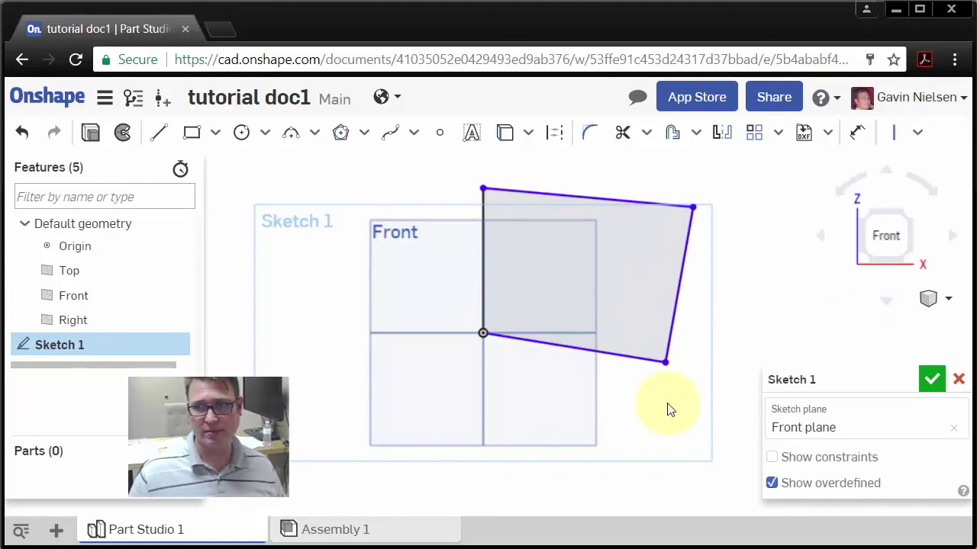
Apply a Horizontal constraint to the profile's lower line, which starts at the origin
{"action": "left_click", "coordinate": [575, 350]}
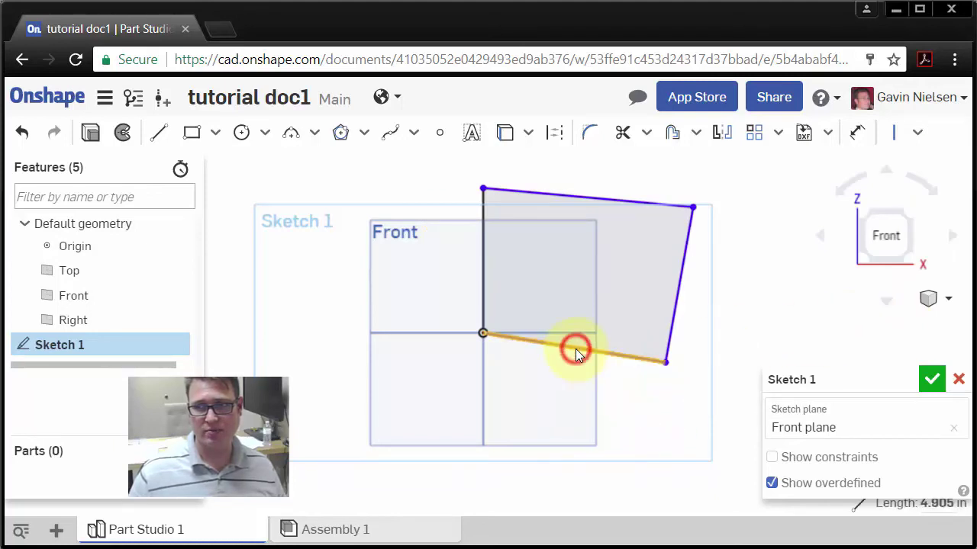
{"action": "left_click", "coordinate": [917, 136]}
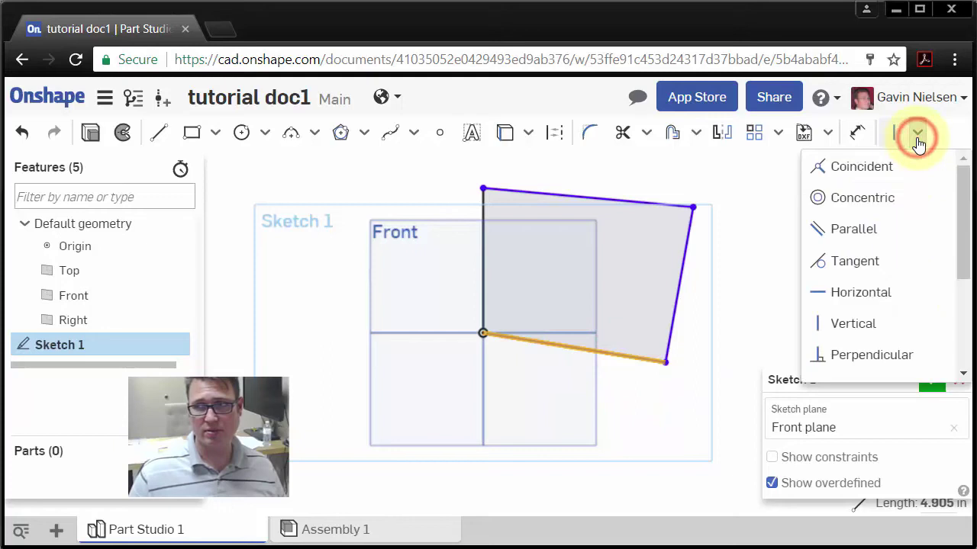
{"action": "left_click", "coordinate": [878, 297]}
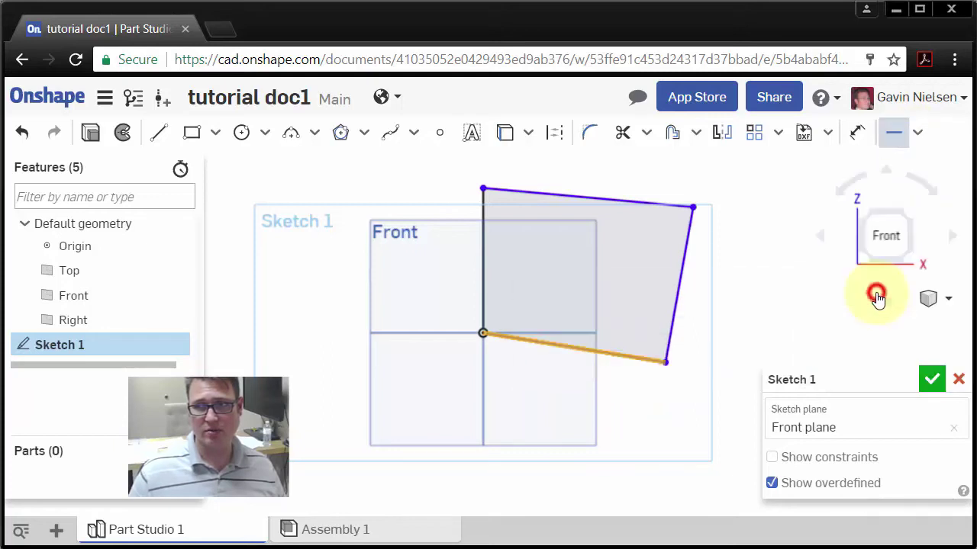
{"action": "left_click", "coordinate": [663, 396]}
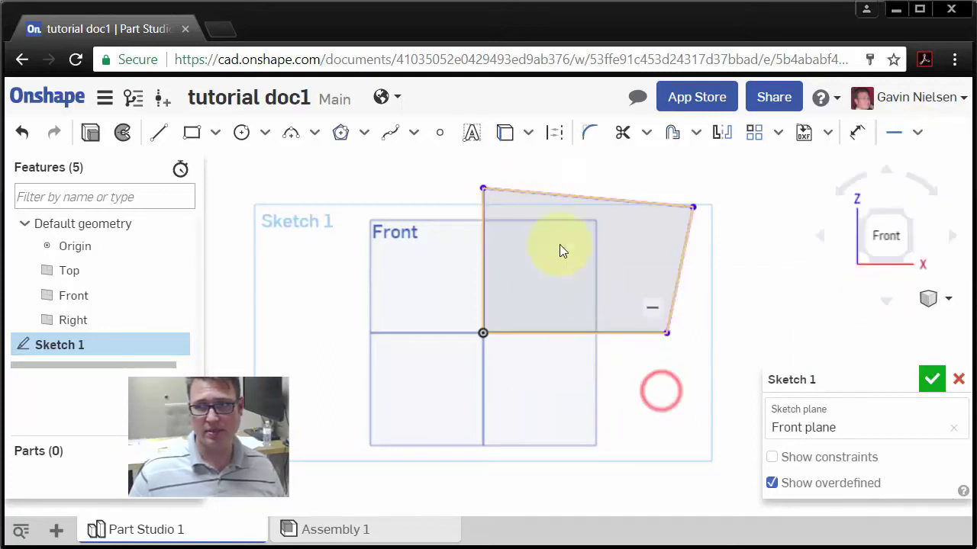
{"action": "left_click", "coordinate": [593, 391]}
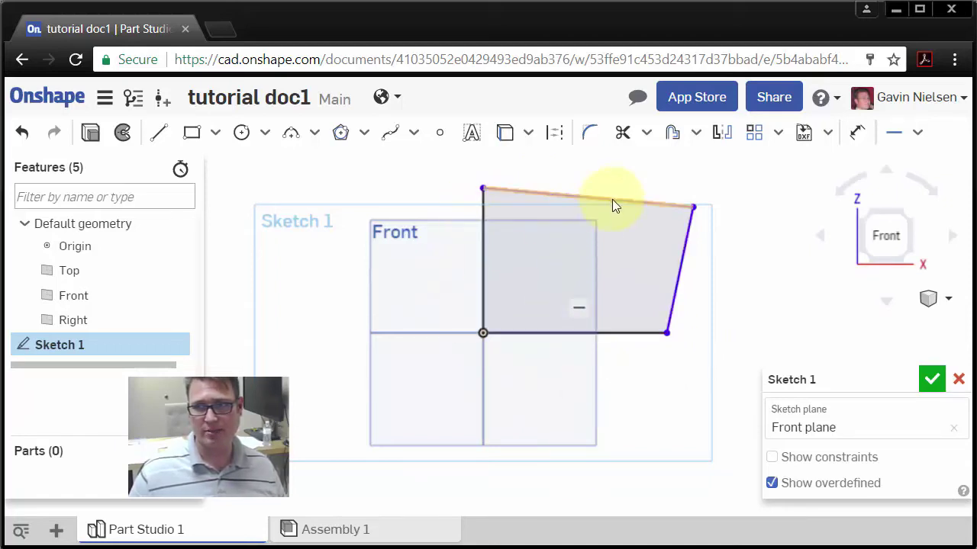
Move the profile's upper-right corner up and outward, and shift its lower-right corner slightly outward along the horizontal direction
{"action": "left_click", "coordinate": [708, 352]}
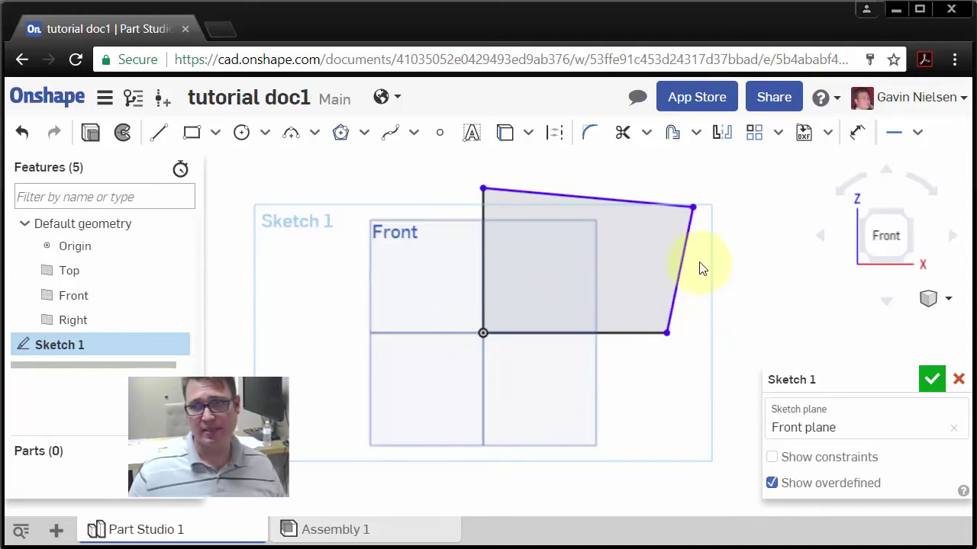
{"action": "mouse_move", "coordinate": [698, 209]}
{"action": "left_mouse_down"}
{"action": "mouse_move", "coordinate": [589, 246]}
{"action": "mouse_move", "coordinate": [652, 161]}
{"action": "mouse_move", "coordinate": [628, 262]}
{"action": "mouse_move", "coordinate": [702, 164]}
{"action": "mouse_move", "coordinate": [745, 222]}
{"action": "mouse_move", "coordinate": [757, 188]}
{"action": "mouse_move", "coordinate": [711, 185]}
{"action": "left_mouse_up"}
{"action": "left_click", "coordinate": [660, 390]}
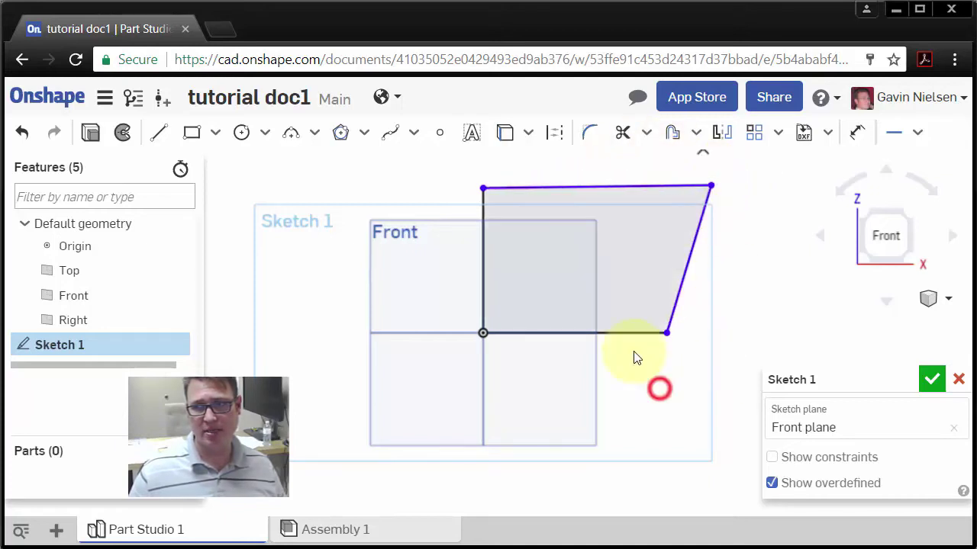
{"action": "left_click", "coordinate": [666, 336]}
{"action": "left_click_drag", "start_coordinate": [666, 335], "coordinate": [650, 350]}
{"action": "left_click", "coordinate": [654, 397]}
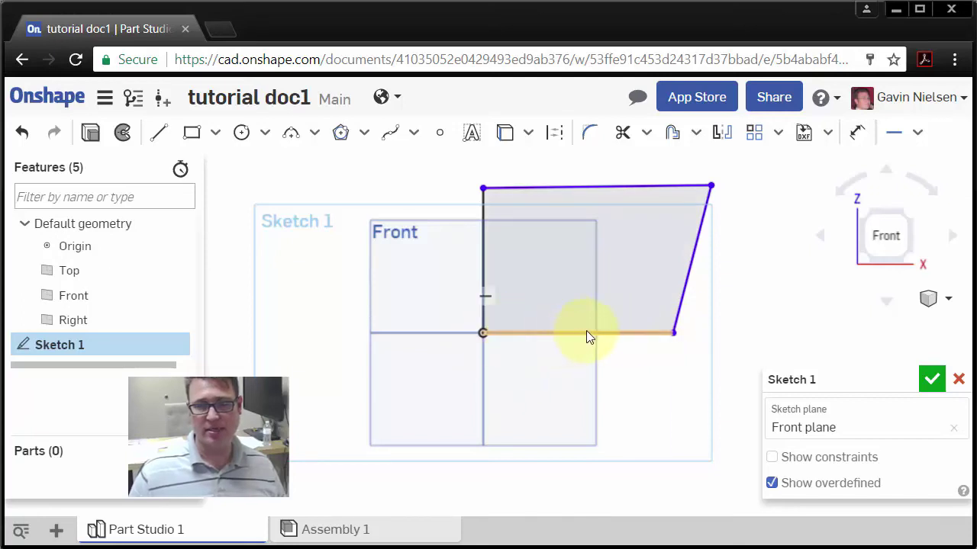
Apply a Vertical constraint to the profile's slanted right line
{"action": "left_click", "coordinate": [639, 381]}
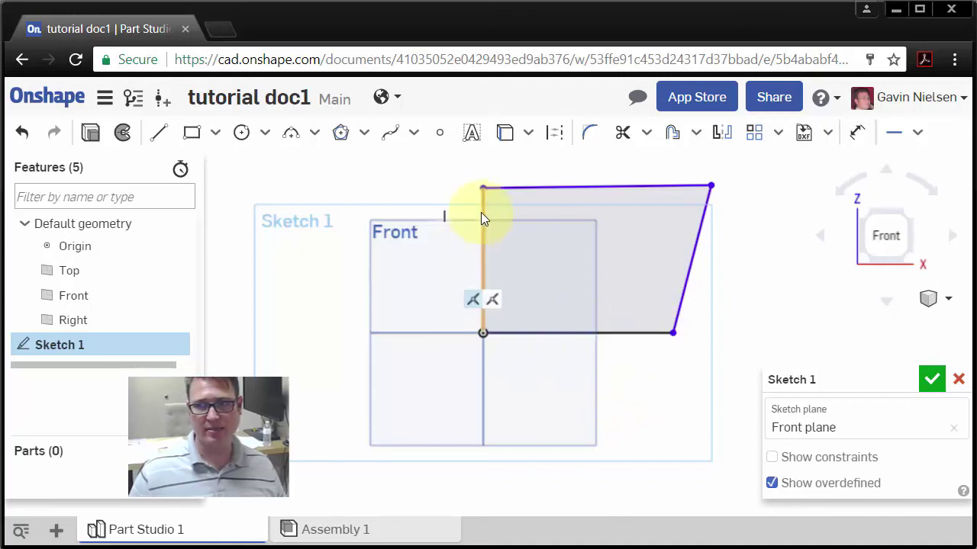
{"action": "left_click", "coordinate": [645, 406]}
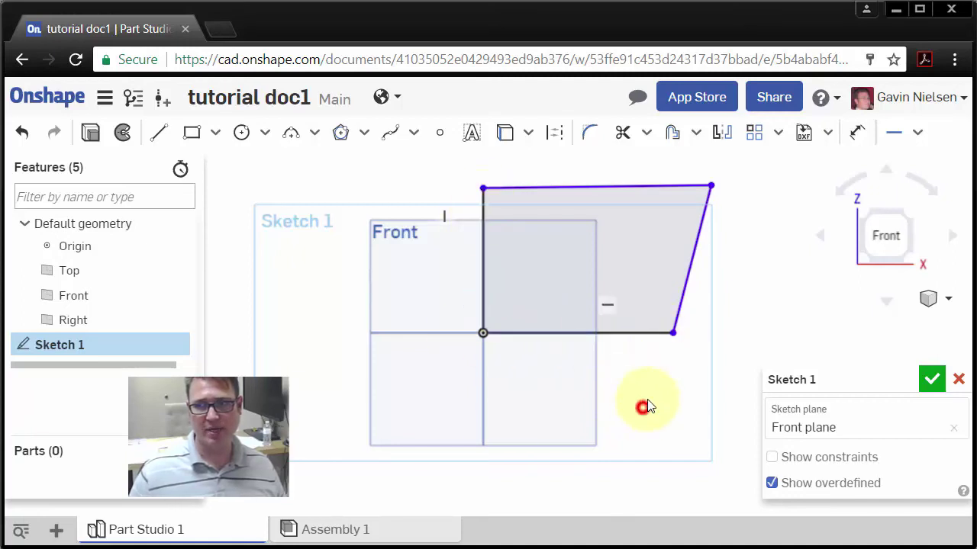
{"action": "left_click", "coordinate": [688, 270]}
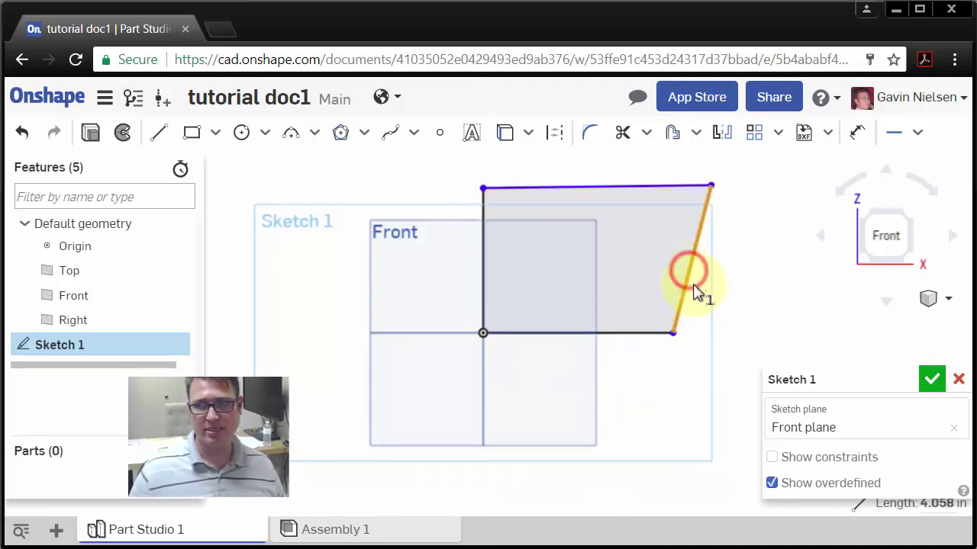
{"action": "left_click", "coordinate": [917, 131]}
{"action": "left_click", "coordinate": [868, 324]}
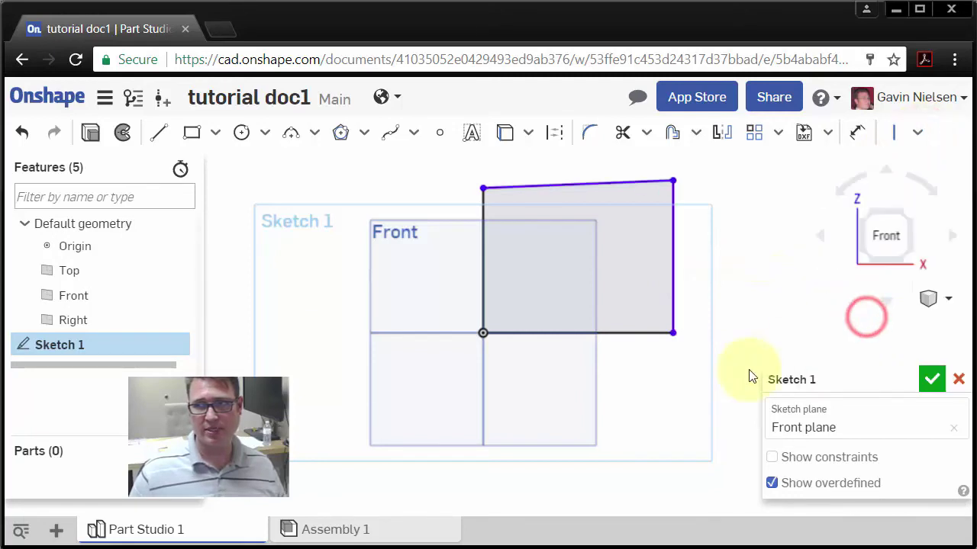
{"action": "left_click", "coordinate": [661, 401]}
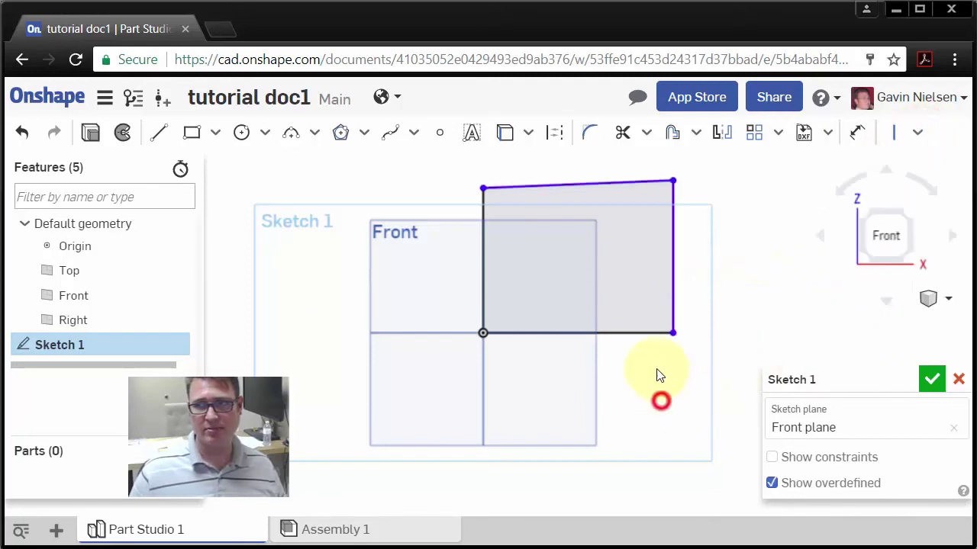
Apply a Horizontal constraint to the profile's upper line and move the upper-right corner slightly inward and down
{"action": "left_click", "coordinate": [618, 186]}
{"action": "left_click", "coordinate": [917, 133]}
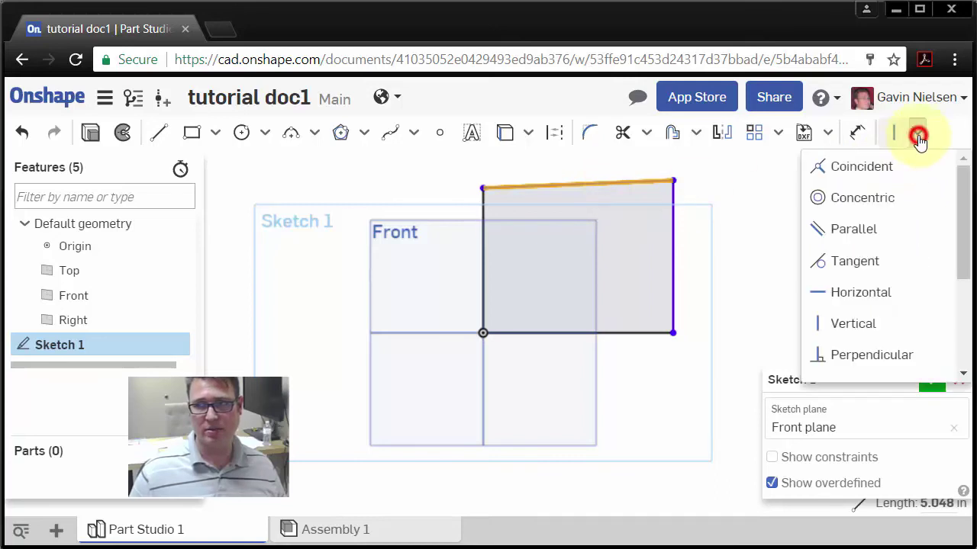
{"action": "left_click", "coordinate": [893, 289]}
{"action": "left_click", "coordinate": [682, 384]}
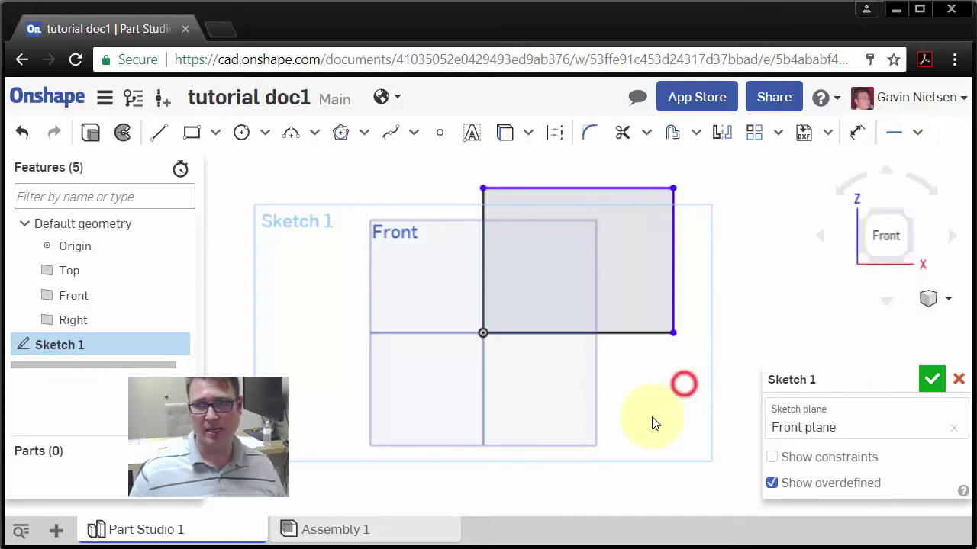
{"action": "mouse_move", "coordinate": [673, 189]}
{"action": "left_mouse_down"}
{"action": "mouse_move", "coordinate": [694, 236]}
{"action": "mouse_move", "coordinate": [633, 257]}
{"action": "mouse_move", "coordinate": [625, 179]}
{"action": "mouse_move", "coordinate": [664, 177]}
{"action": "mouse_move", "coordinate": [671, 197]}
{"action": "left_mouse_up"}
{"action": "left_click", "coordinate": [649, 375]}
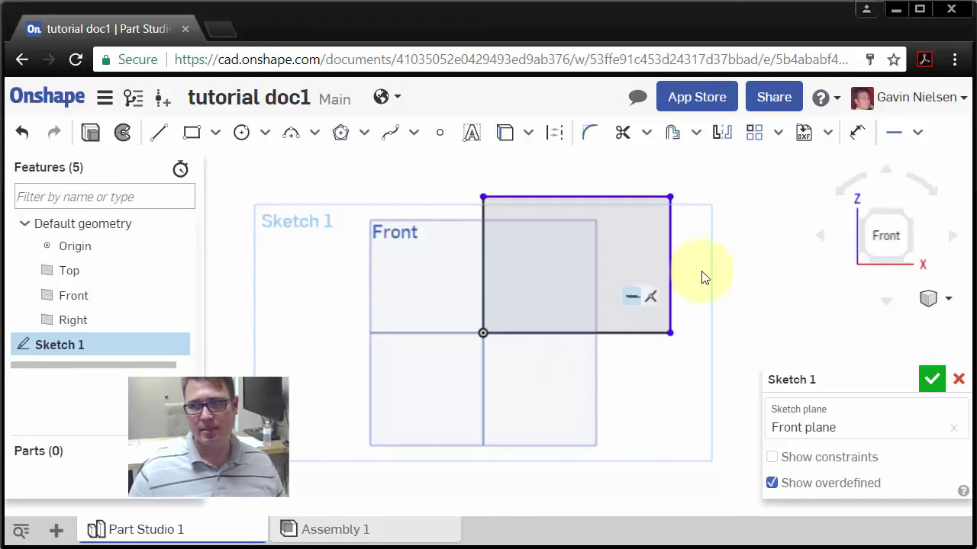
Dimension the length of the profile's left line, place the dimension outside the shape and accept the drawn length
{"action": "left_click", "coordinate": [858, 134]}
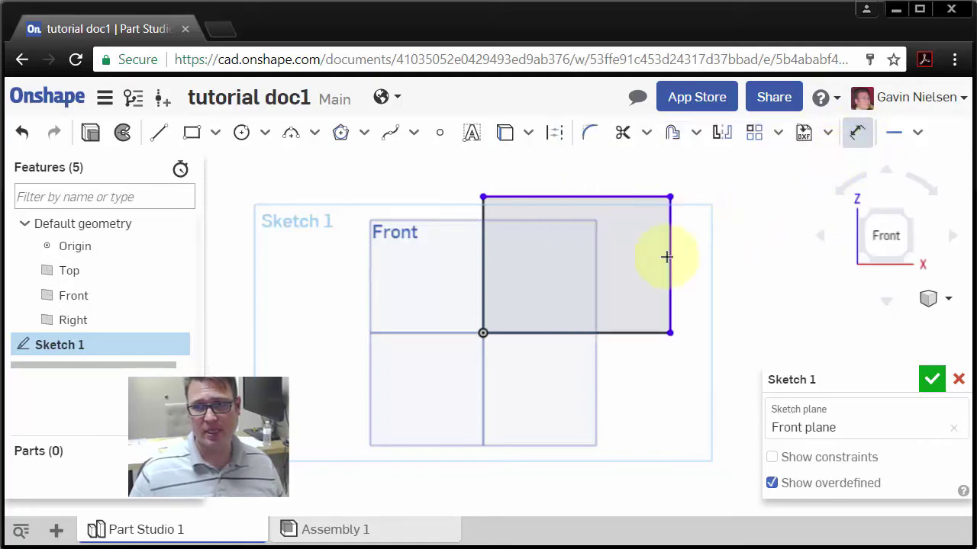
{"action": "left_click", "coordinate": [484, 249]}
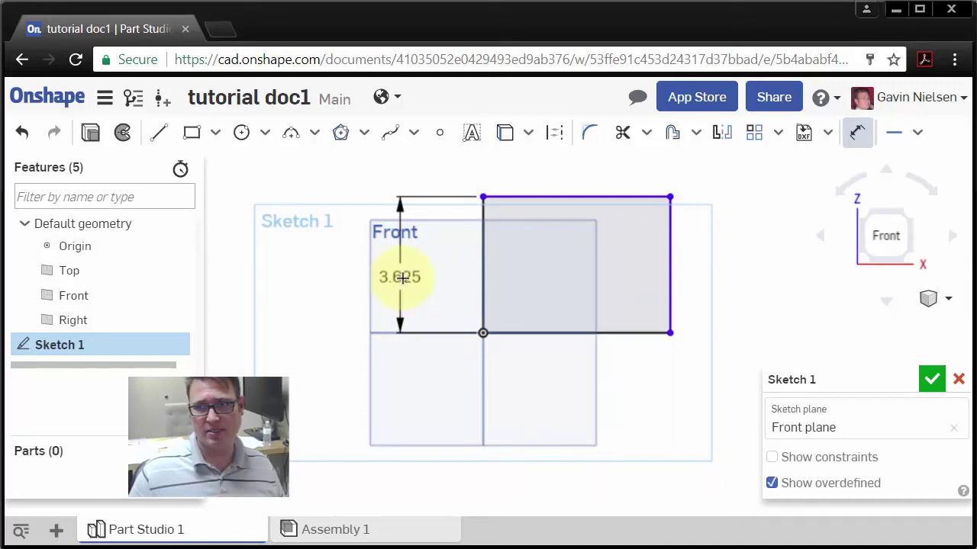
{"action": "left_click", "coordinate": [407, 278]}
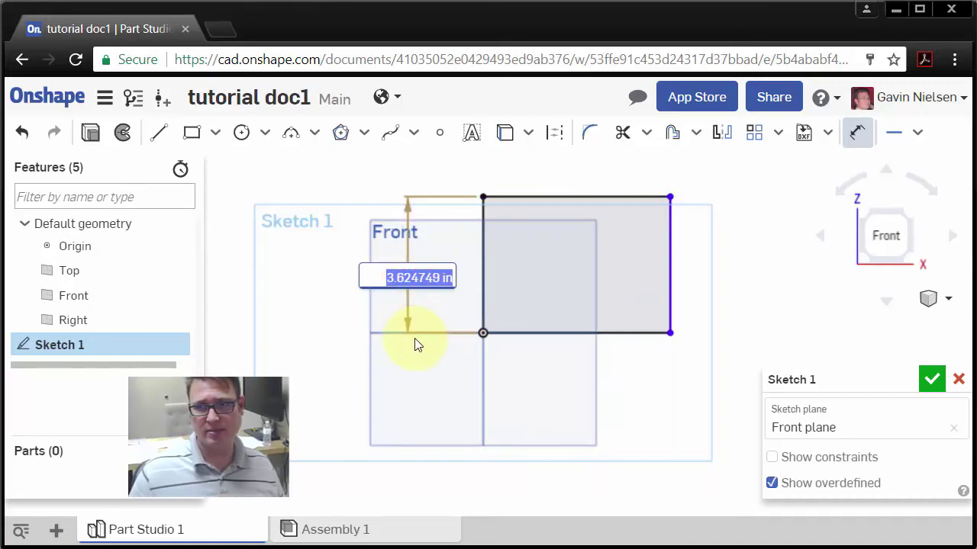
{"action": "key", "text": "Return"}
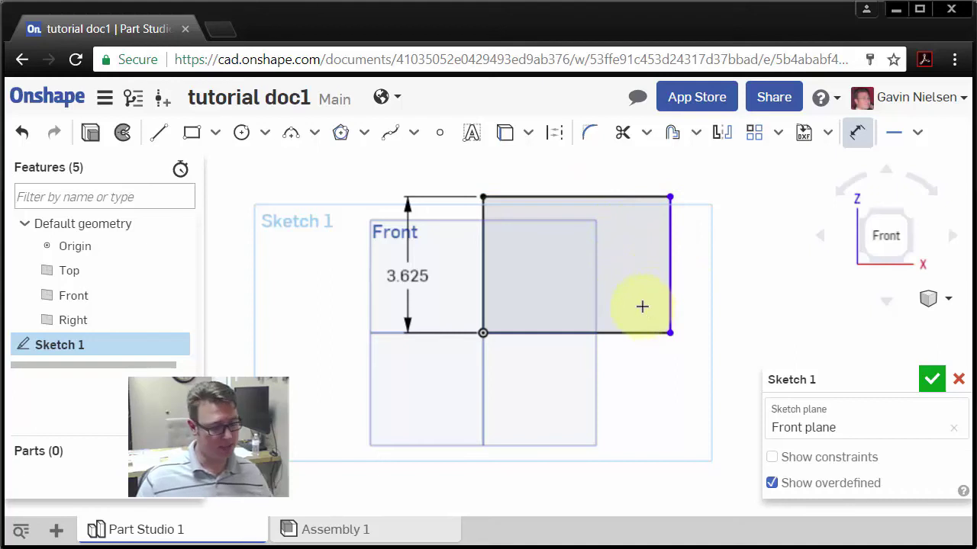
{"action": "key", "text": "Escape"}
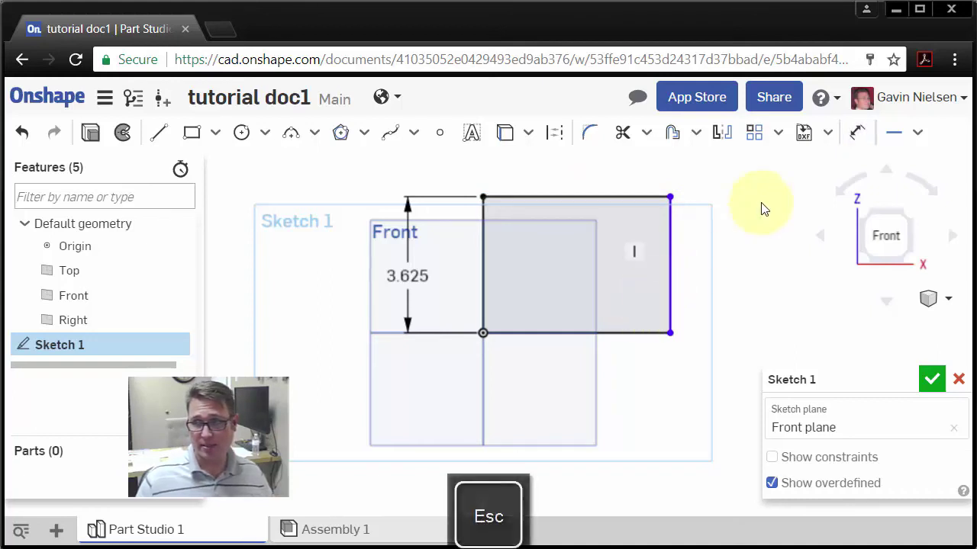
Try moving the upper line, and shift the right side outward and back inward to a width of about 4.06 in
{"action": "left_click_drag", "start_coordinate": [670, 236], "coordinate": [696, 257]}
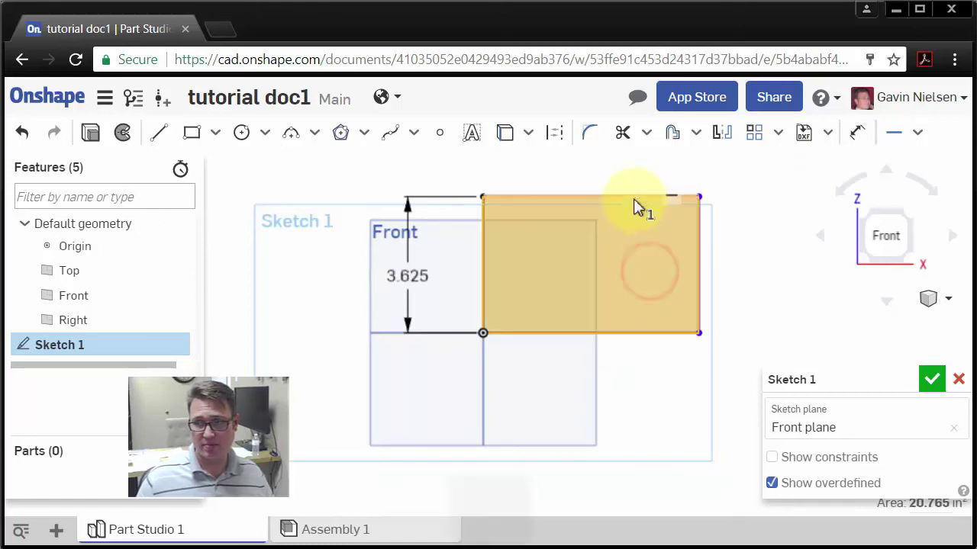
{"action": "left_click_drag", "start_coordinate": [605, 195], "coordinate": [602, 177]}
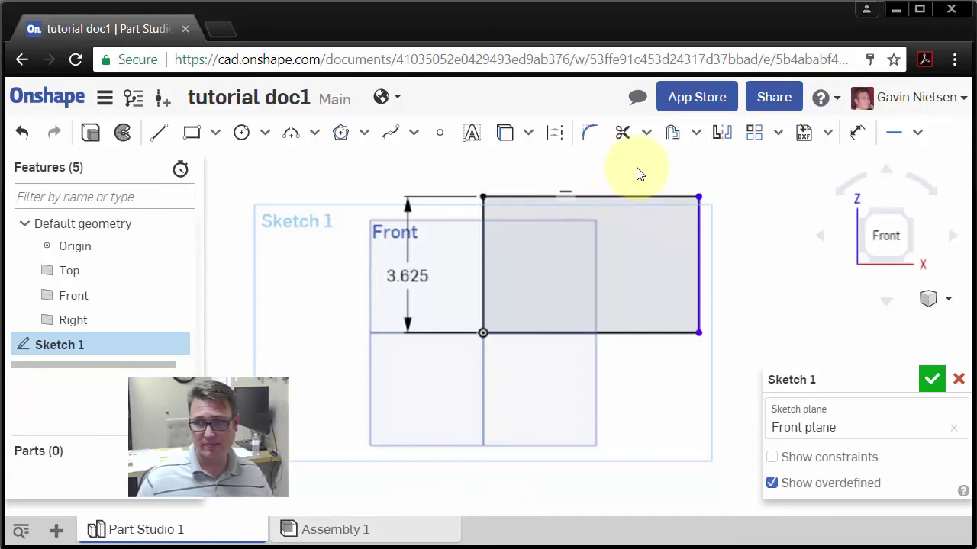
{"action": "left_click", "coordinate": [682, 173]}
{"action": "left_click_drag", "start_coordinate": [700, 197], "coordinate": [637, 198]}
{"action": "left_click", "coordinate": [667, 272]}
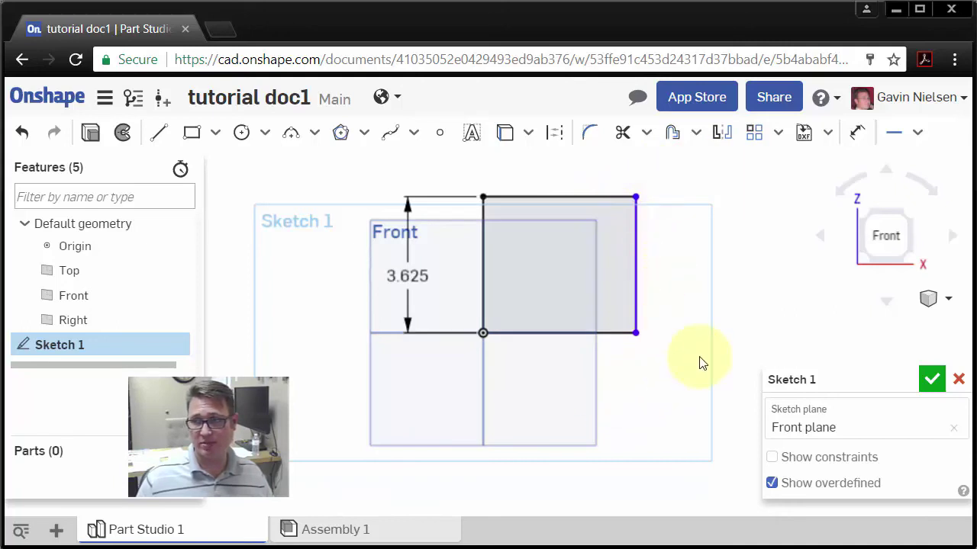
Dimension the width between the profile's left and right lines, place it below the shape and accept the drawn distance
{"action": "left_click", "coordinate": [857, 136]}
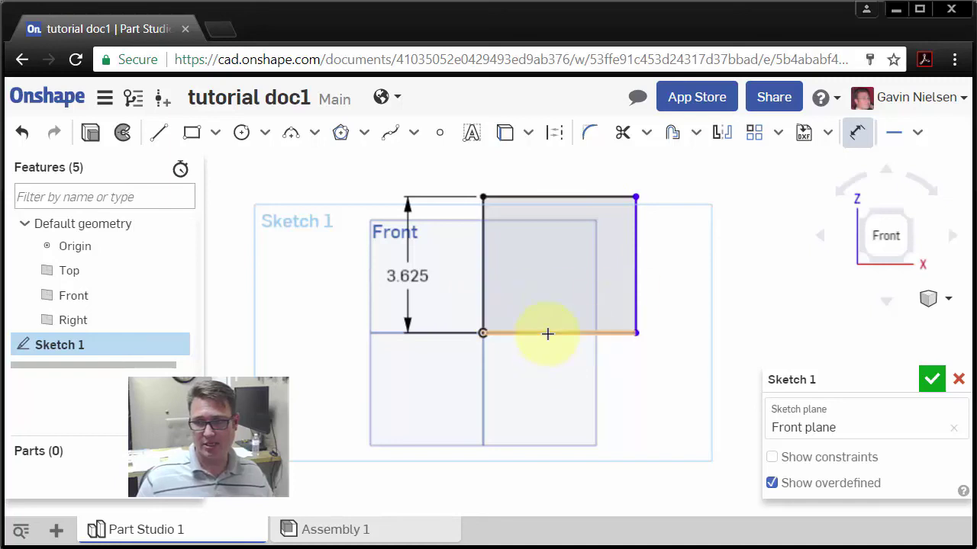
{"action": "left_click", "coordinate": [484, 298]}
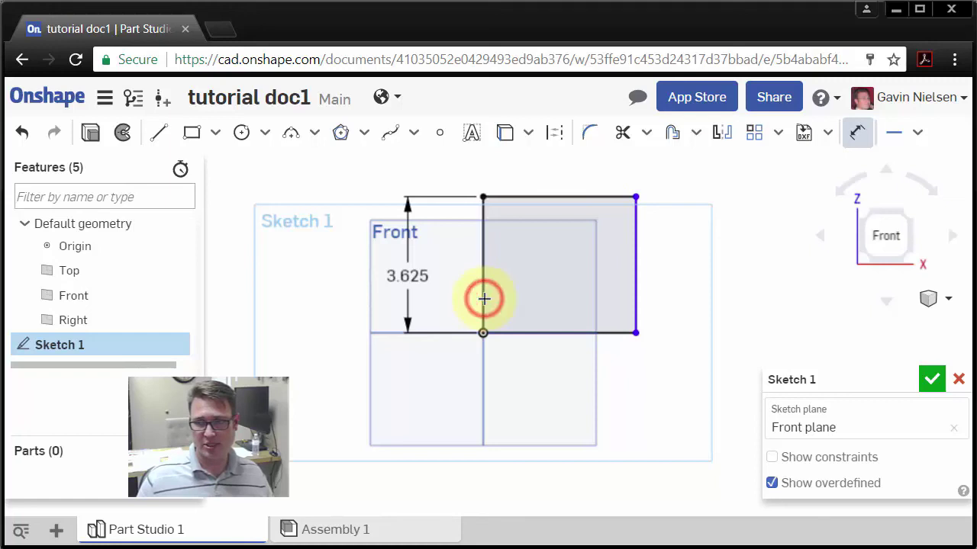
{"action": "left_click", "coordinate": [635, 304]}
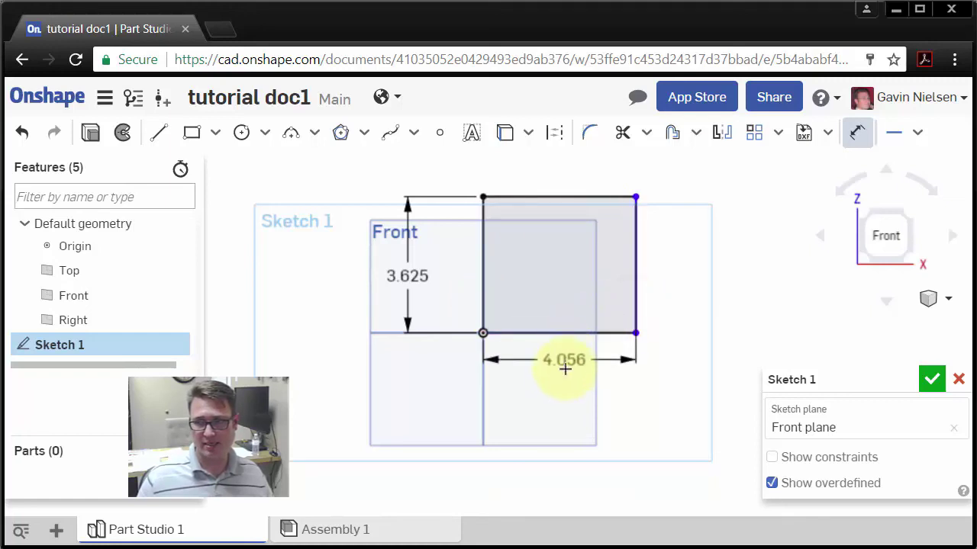
{"action": "left_click", "coordinate": [563, 375]}
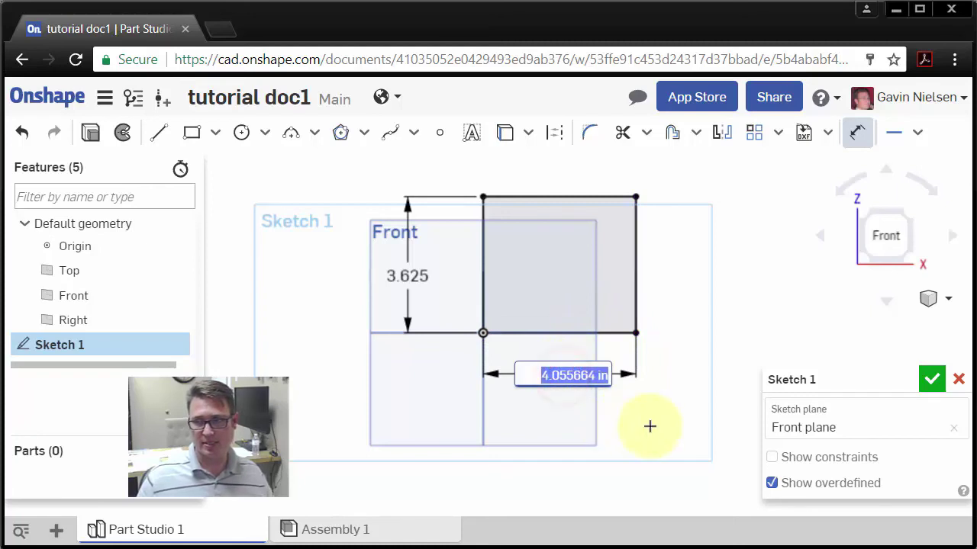
{"action": "key", "text": "Return"}
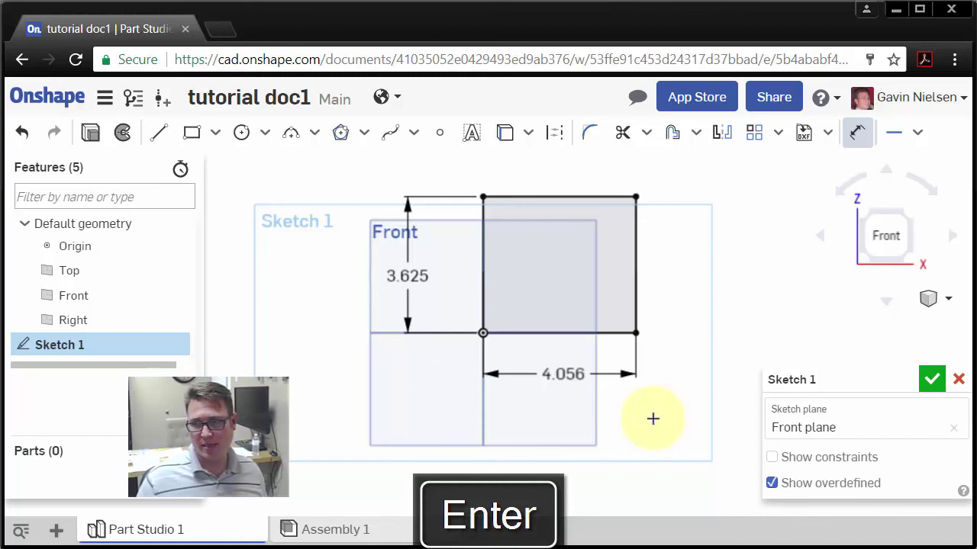
{"action": "key", "text": "Escape"}
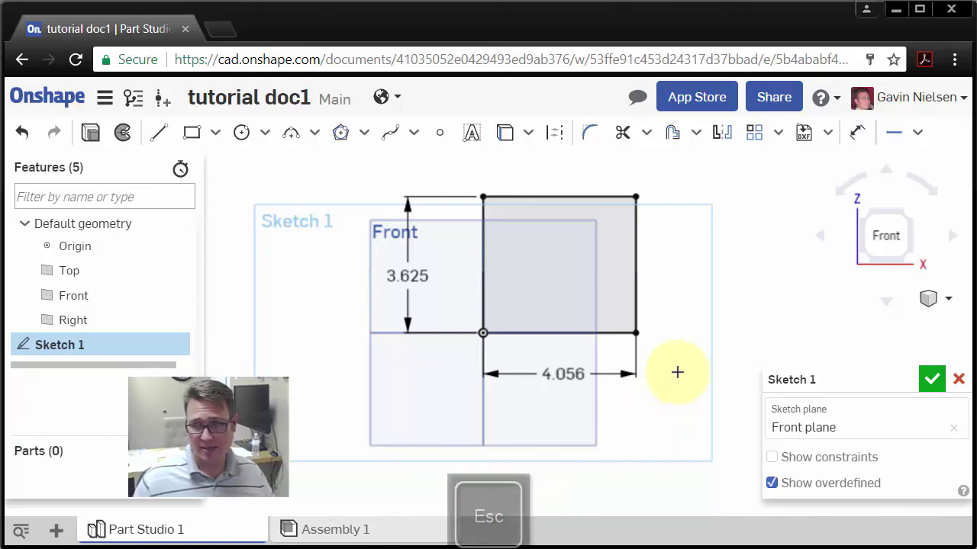
Set the profile's width dimension to 6 in and its height dimension to 4 in
{"action": "double_click", "coordinate": [564, 375]}
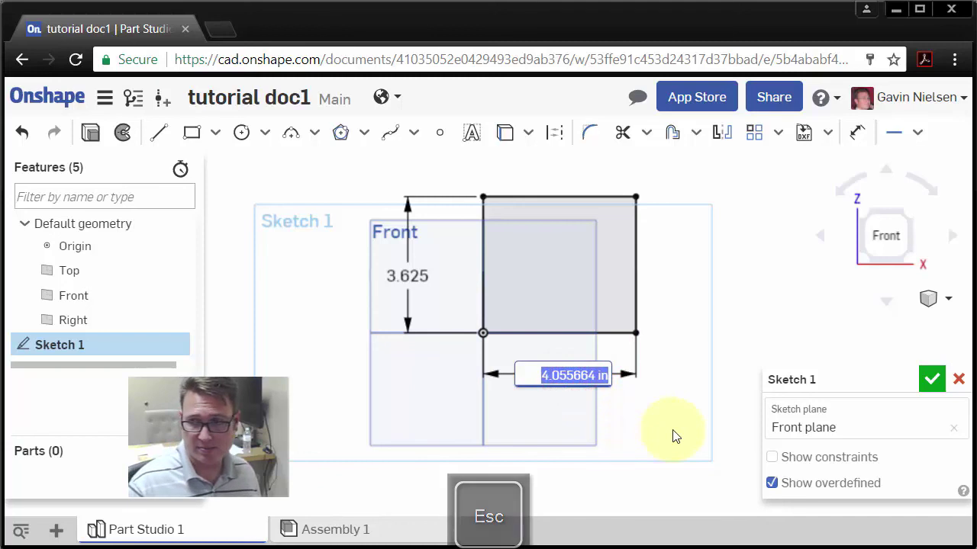
{"action": "type", "text": "6"}
{"action": "key", "text": "Return"}
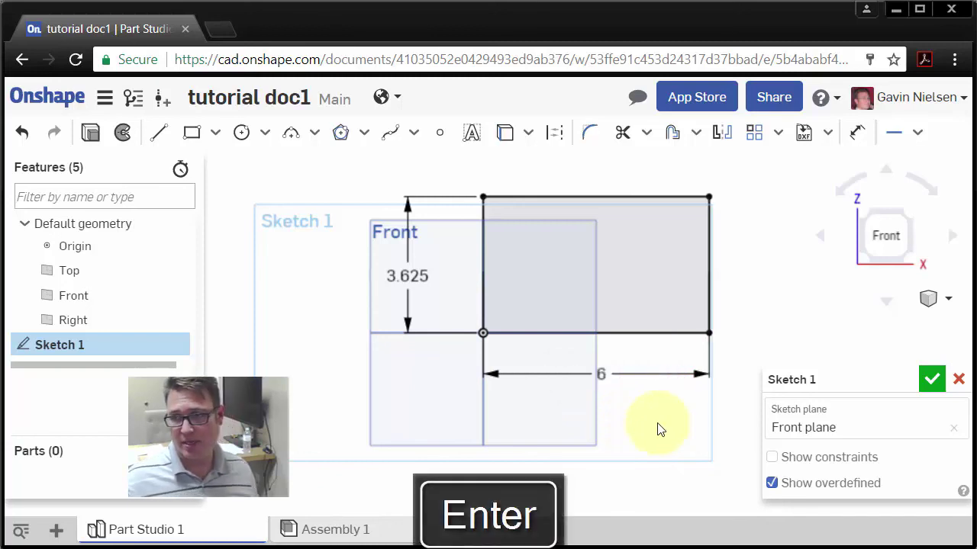
{"action": "left_click", "coordinate": [425, 283]}
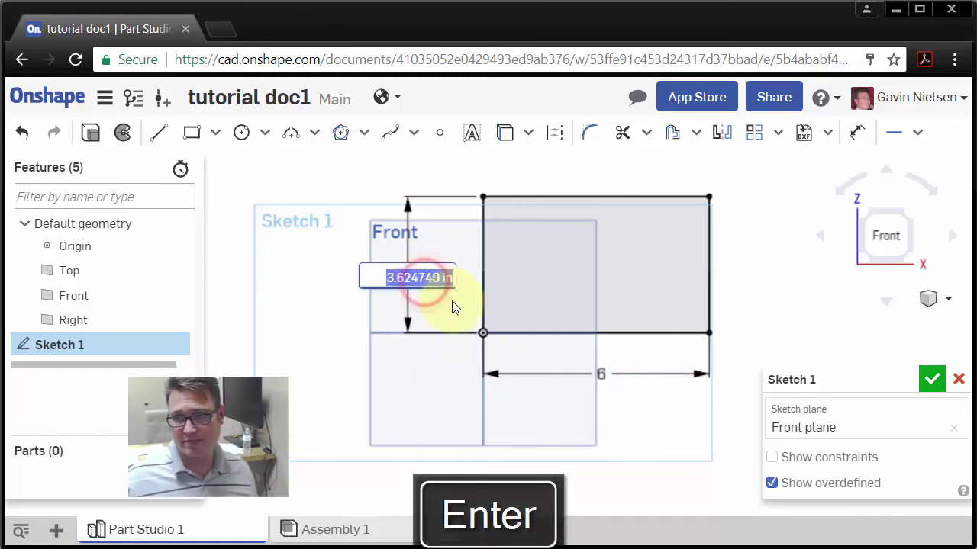
{"action": "type", "text": "4"}
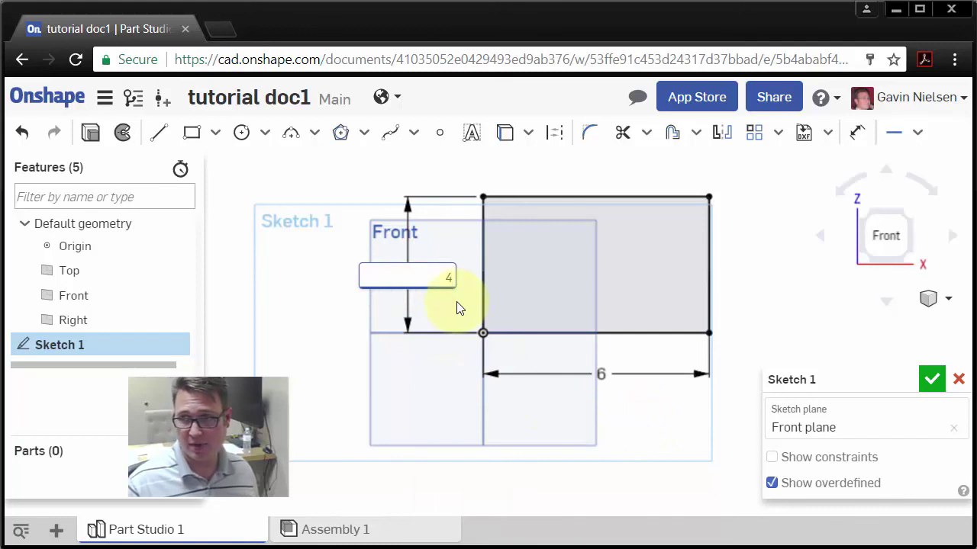
{"action": "key", "text": "Return"}
{"action": "left_click", "coordinate": [318, 344]}
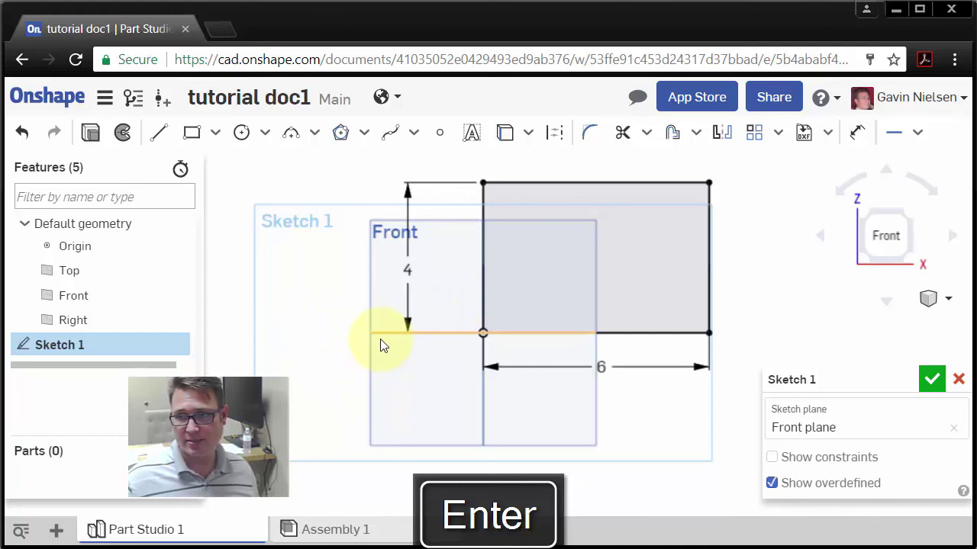
{"action": "mouse_move", "coordinate": [546, 297]}
{"action": "right_mouse_down"}
{"action": "mouse_move", "coordinate": [522, 309]}
{"action": "mouse_move", "coordinate": [523, 332]}
{"action": "right_mouse_up"}
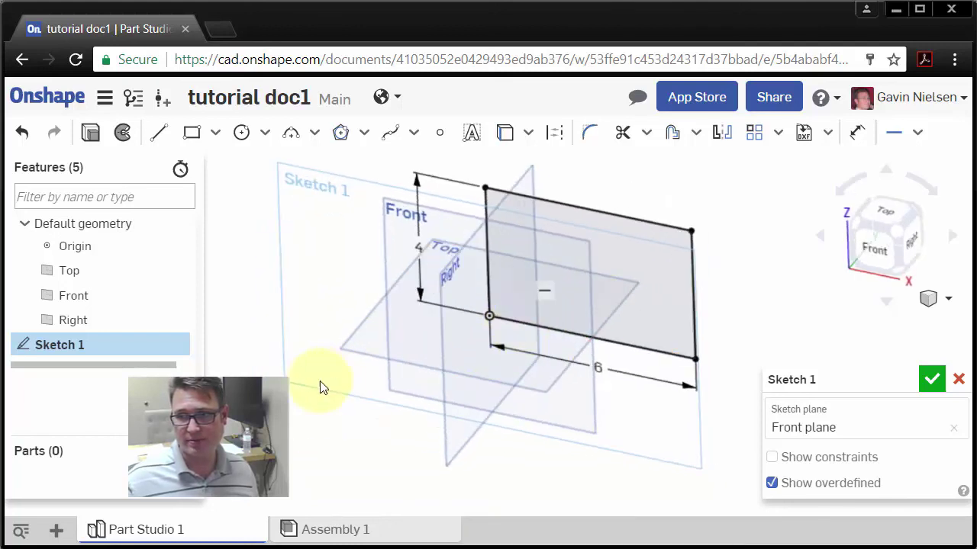